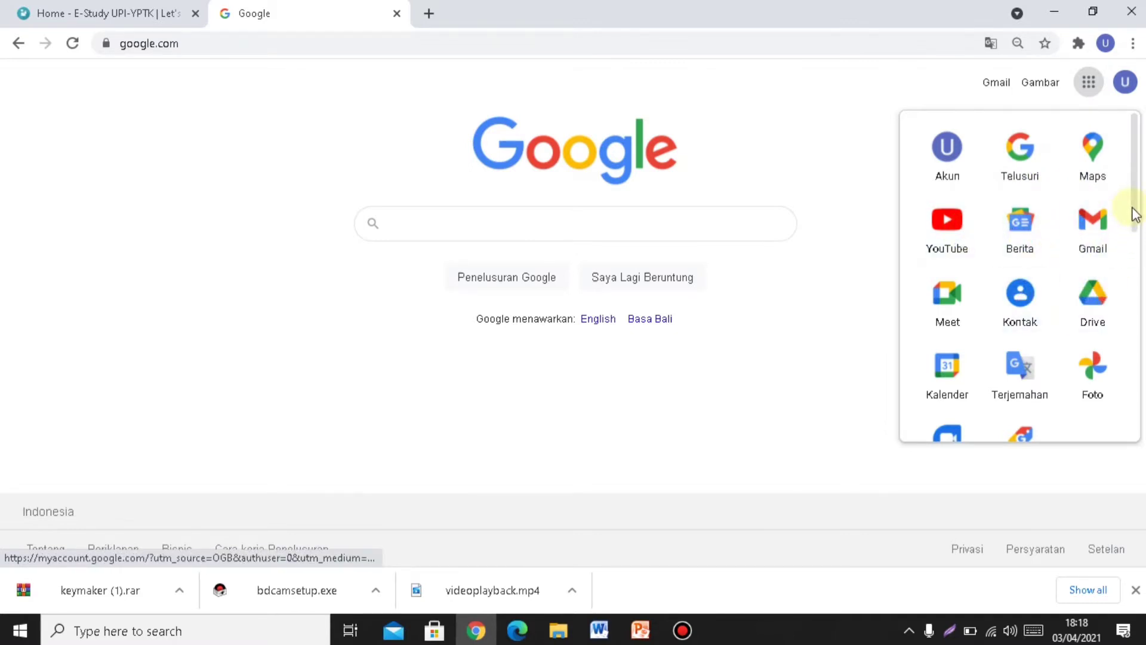
Step: Open Google Classroom and start creating a class, accepting the notice about using Classroom at a school with students
{"action": "left_click_drag", "start_coordinate": [1133, 210], "coordinate": [1136, 341]}
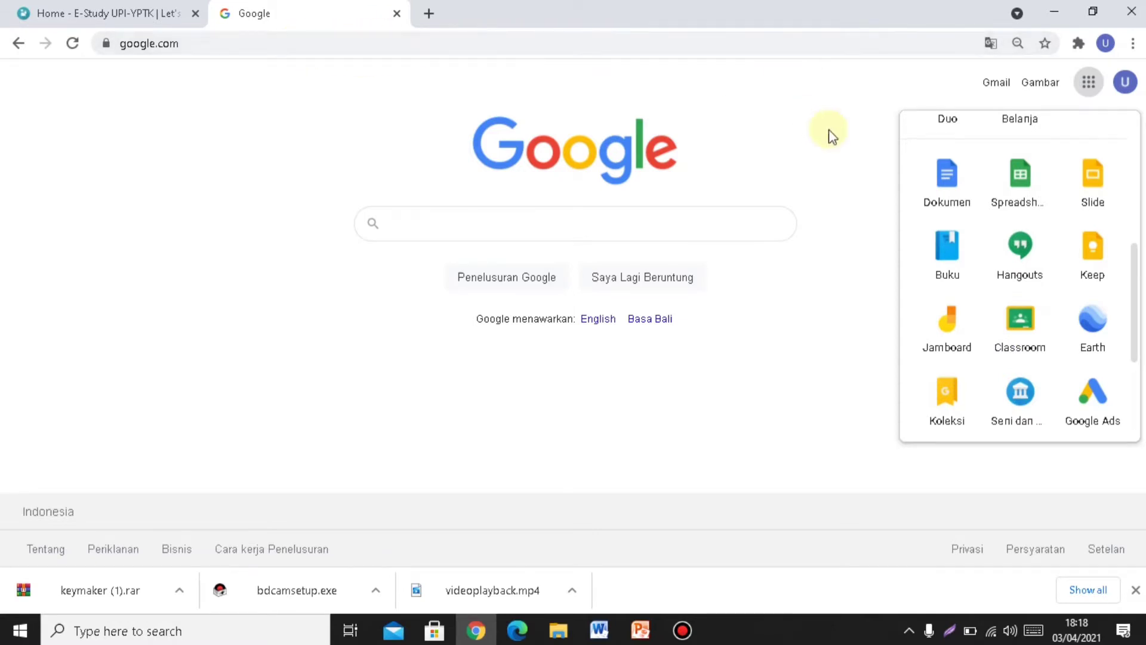
{"action": "left_click", "coordinate": [1031, 342]}
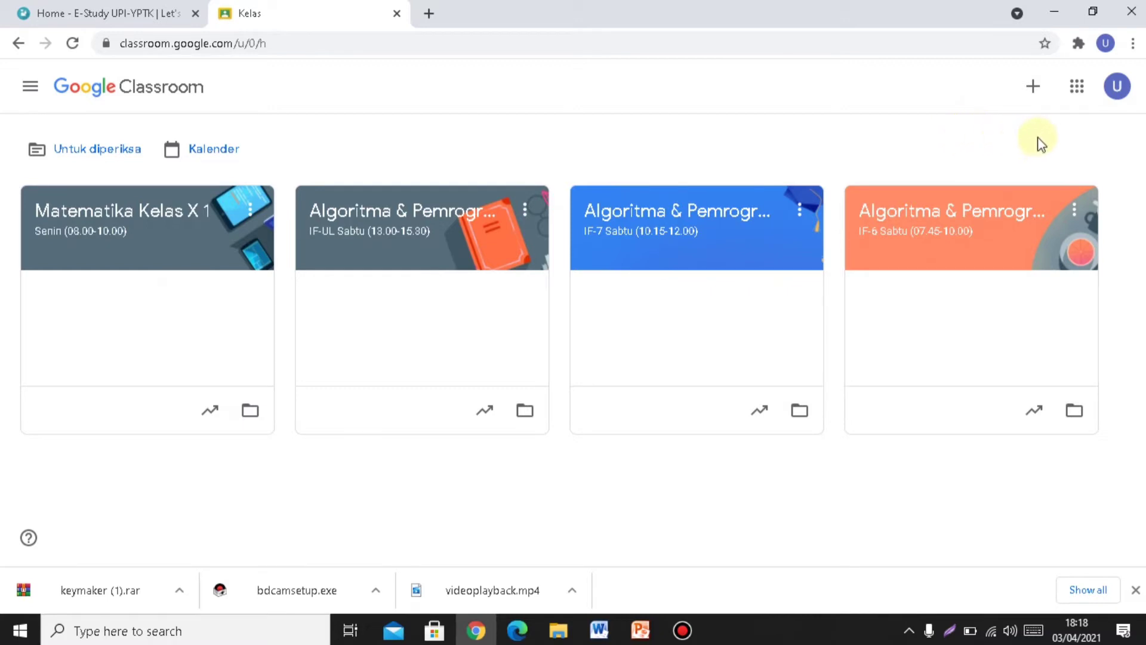
{"action": "left_click", "coordinate": [1032, 89]}
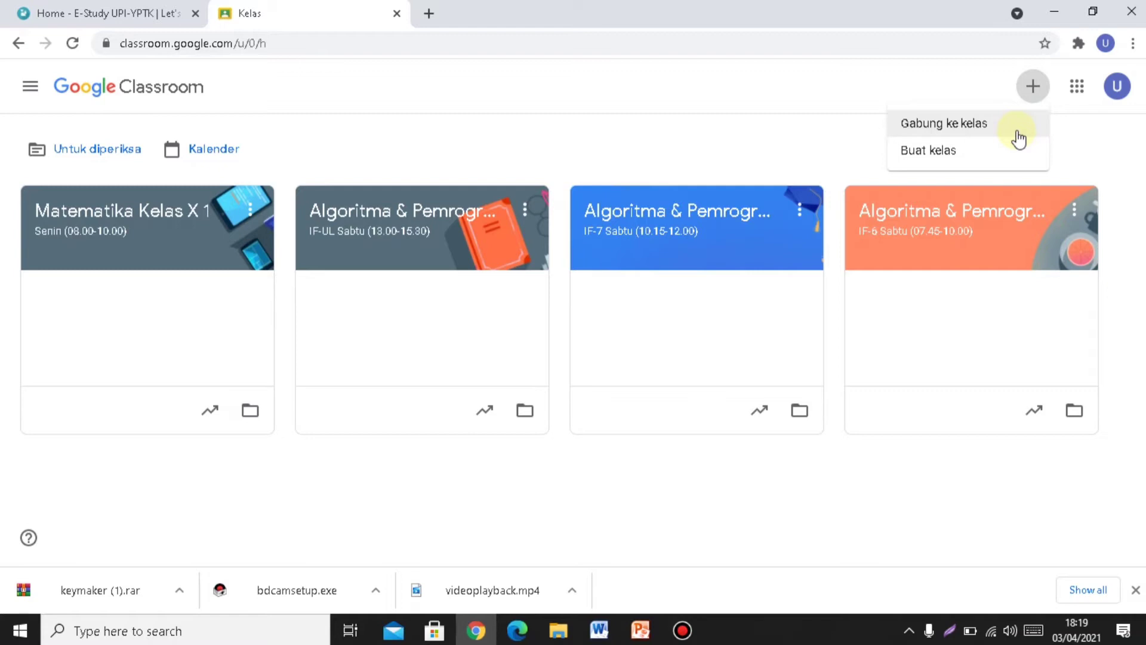
{"action": "left_click", "coordinate": [941, 156]}
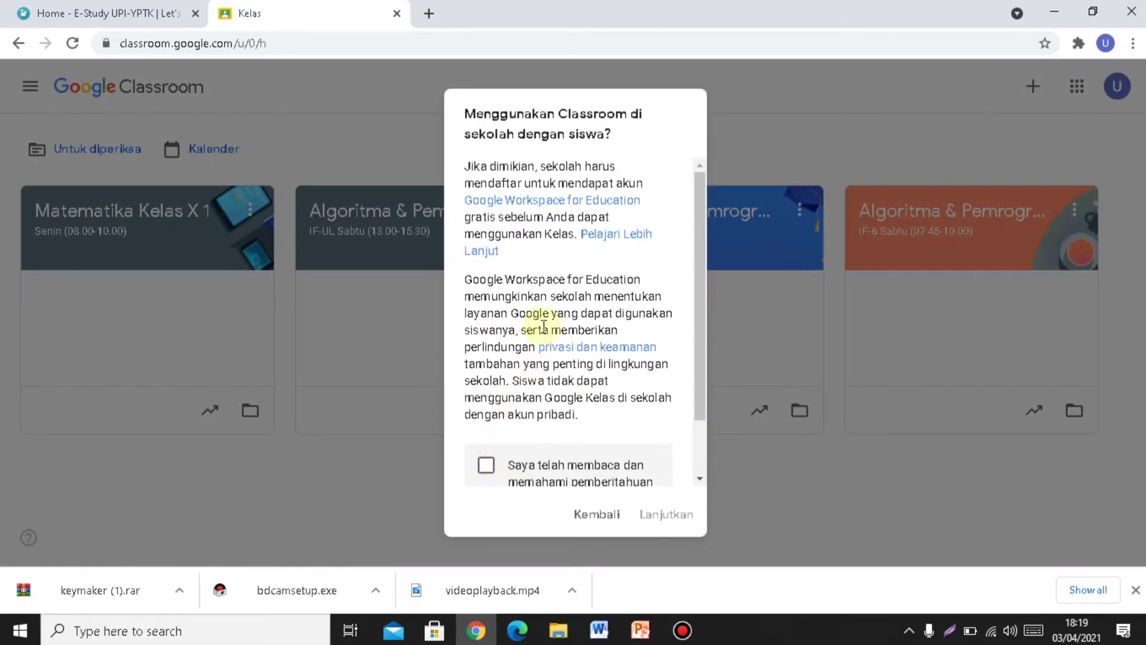
{"action": "left_click", "coordinate": [486, 470]}
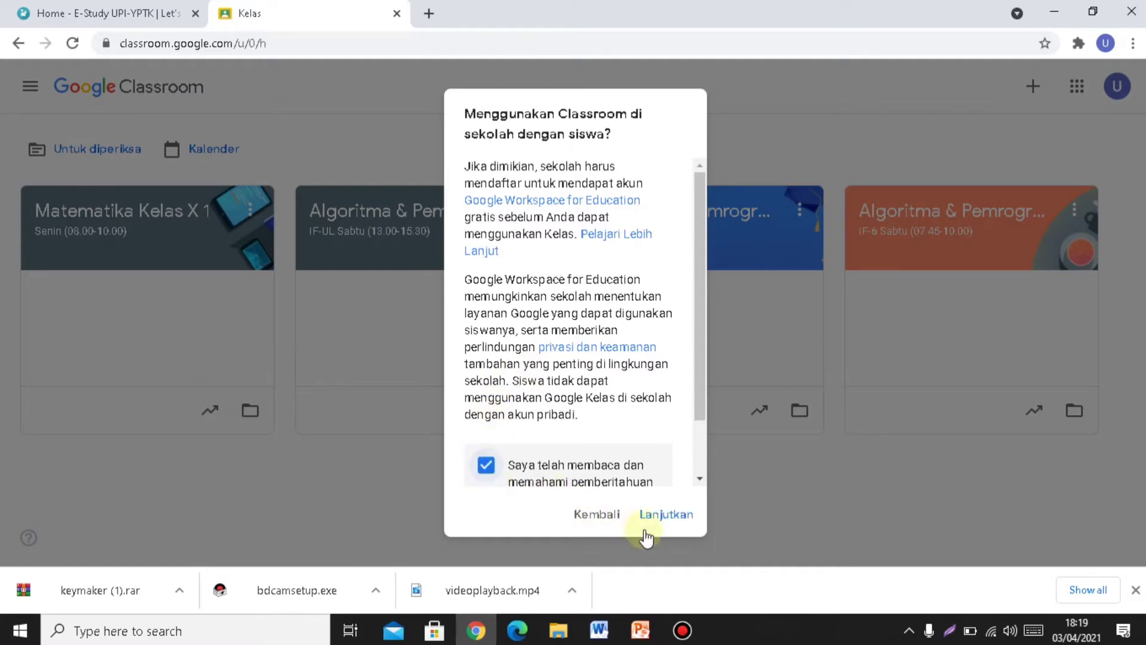
{"action": "left_click", "coordinate": [666, 516]}
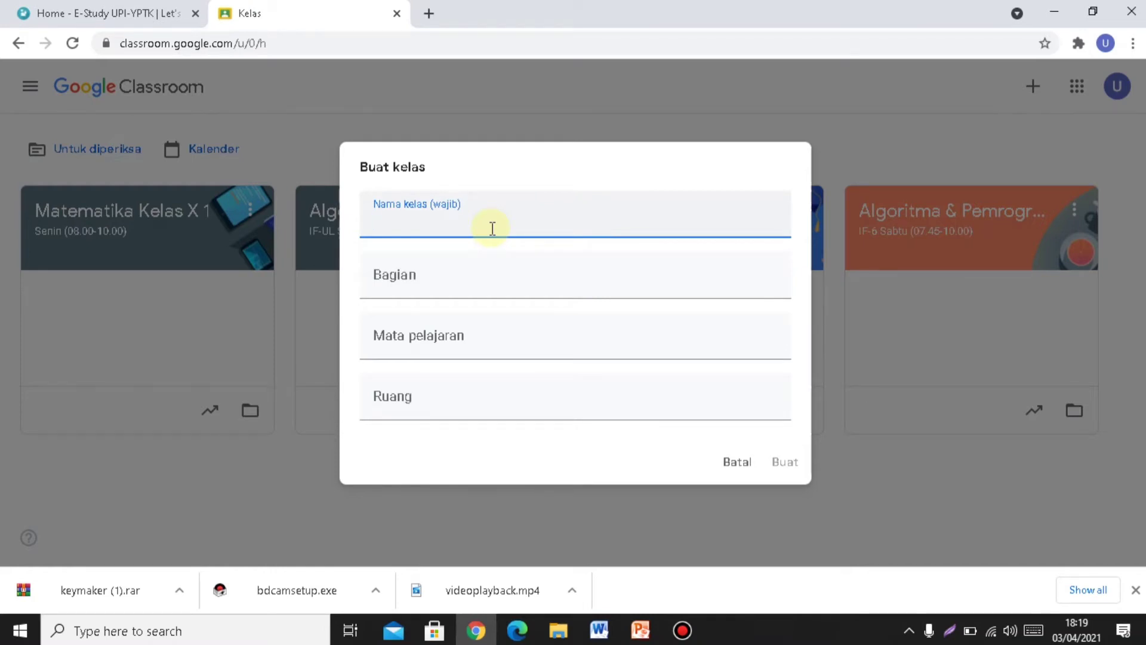
Step: Name the new class "Matematika Kelas X 1" and set its section to "Senin (08.00-10.00)"
{"action": "type", "text": "Matematika"}
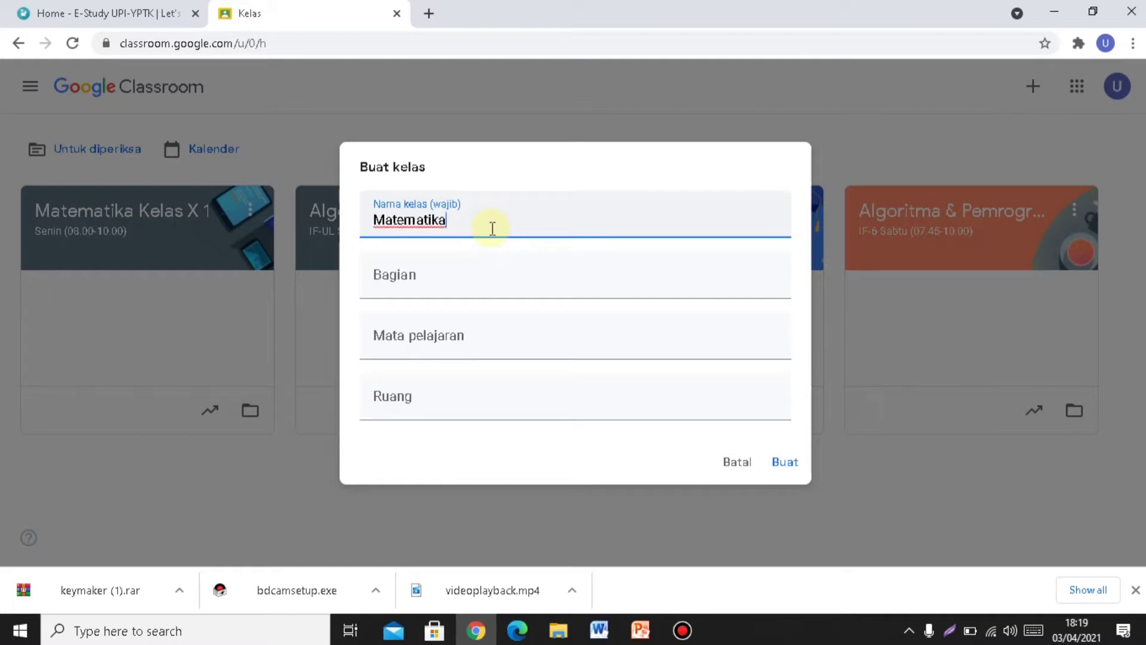
{"action": "type", "text": " Kelas X 1"}
{"action": "left_click", "coordinate": [461, 275]}
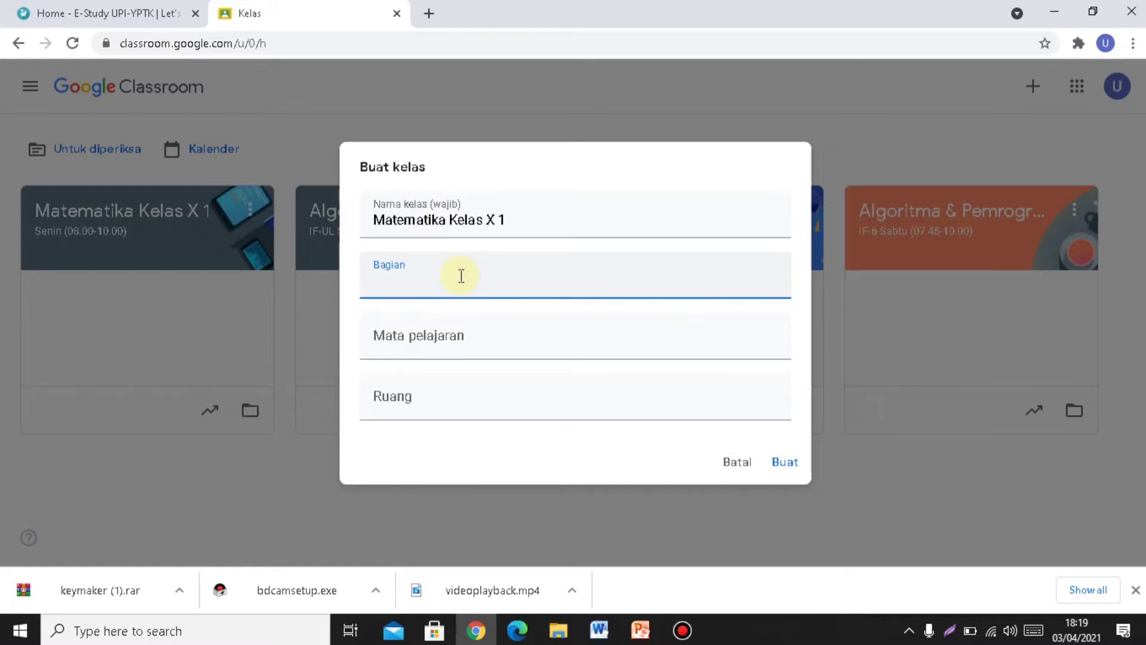
{"action": "type", "text": "Senin"}
{"action": "type", "text": " ()8"}
{"action": "key", "text": "BackSpace"}
{"action": "key", "text": "BackSpace"}
{"action": "type", "text": "08.00-100"}
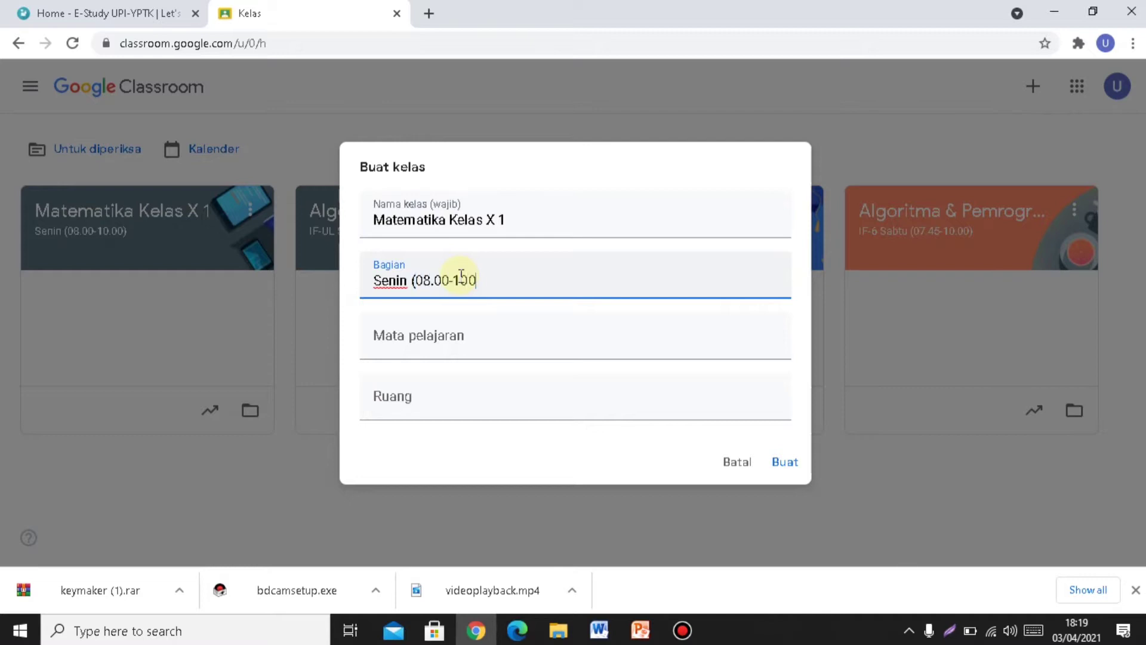
{"action": "key", "text": "BackSpace"}
{"action": "type", "text": ".00)"}
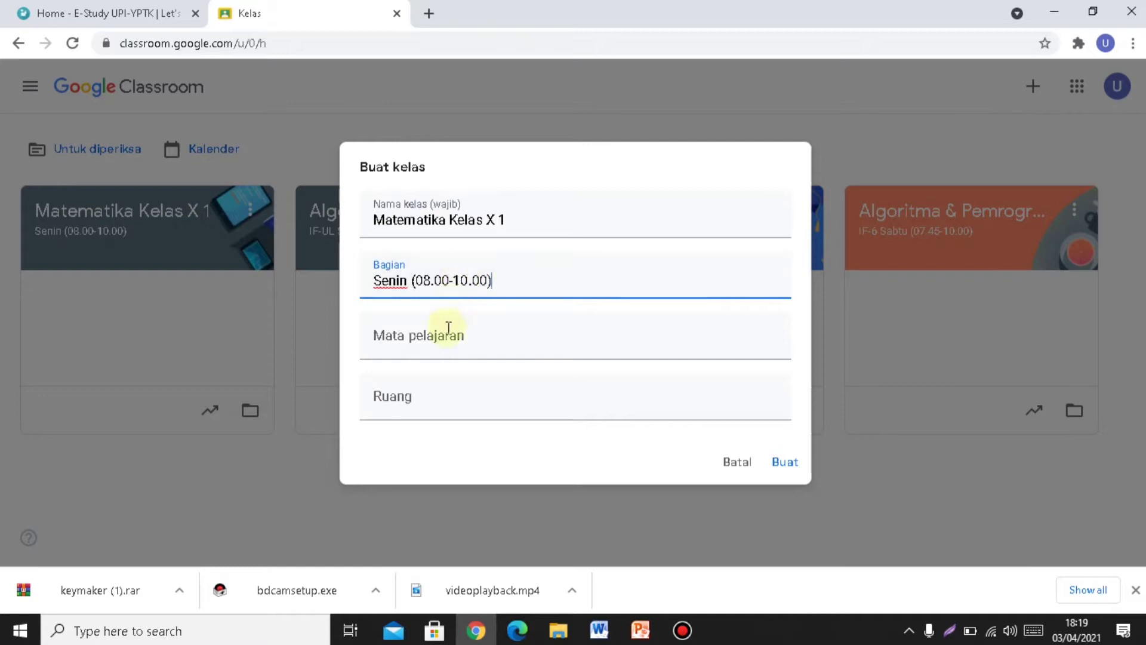
Step: Set the room to "Ruang 6" and create the class
{"action": "left_click", "coordinate": [428, 388]}
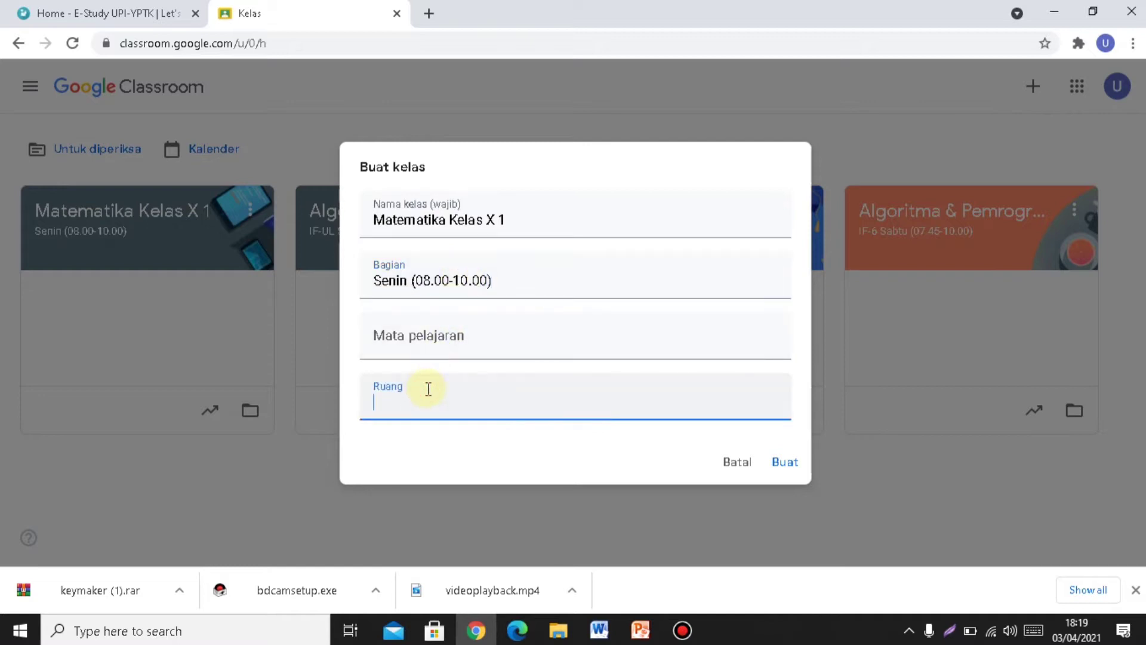
{"action": "type", "text": "Ruang 6"}
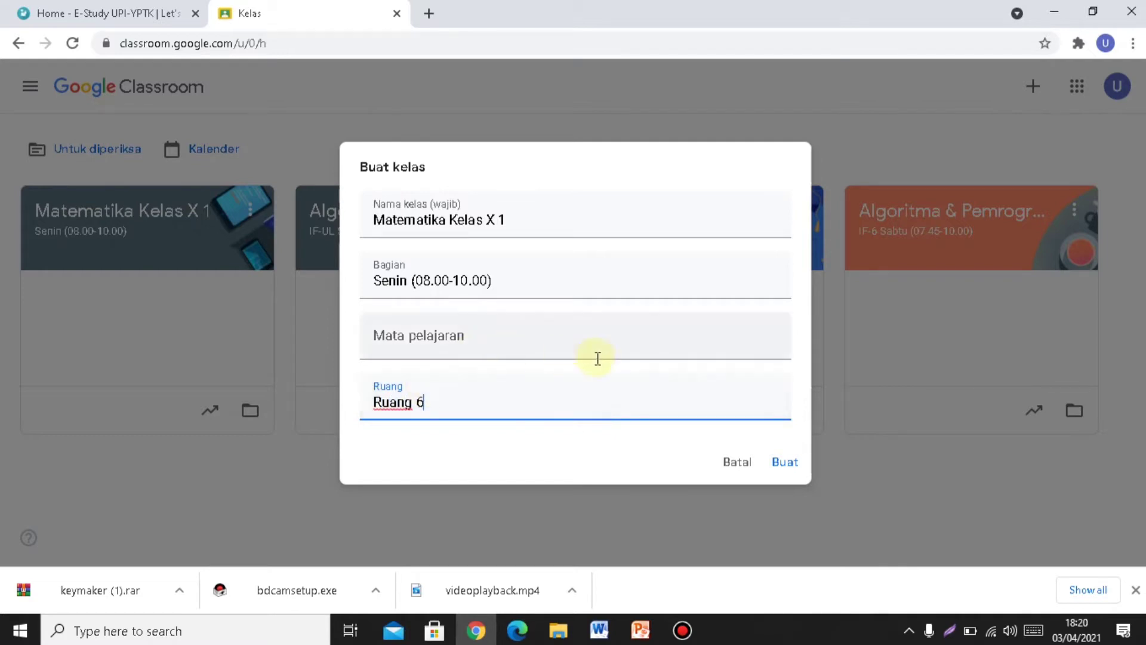
{"action": "left_click", "coordinate": [786, 466]}
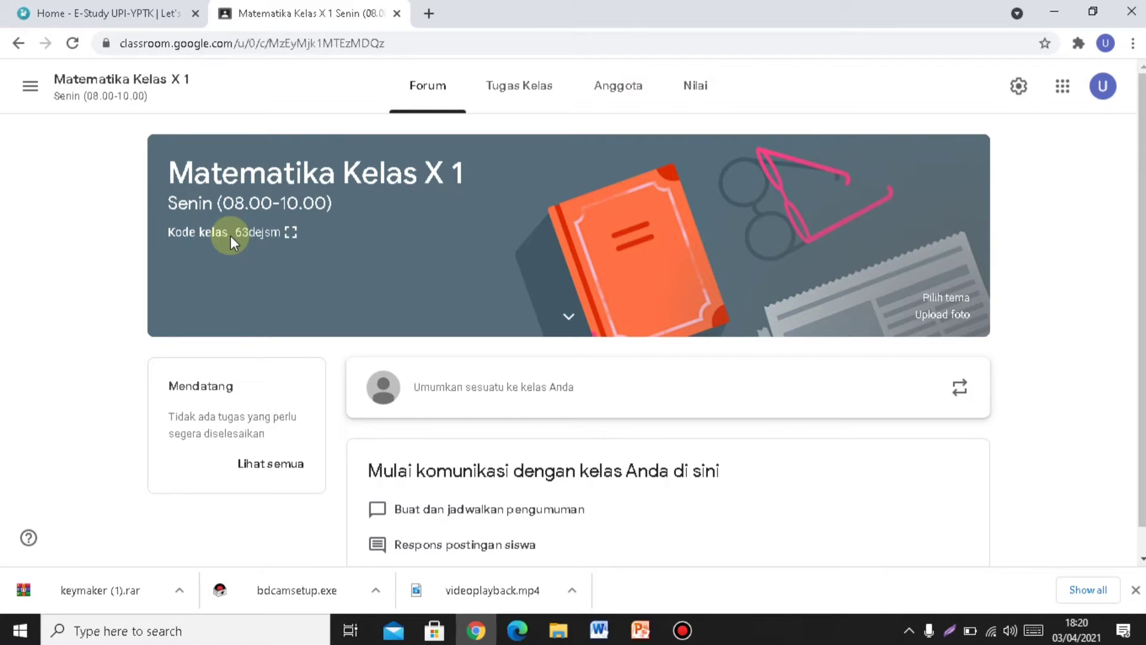
Step: Display the class code enlarged and copy the class invitation link
{"action": "left_click", "coordinate": [290, 235]}
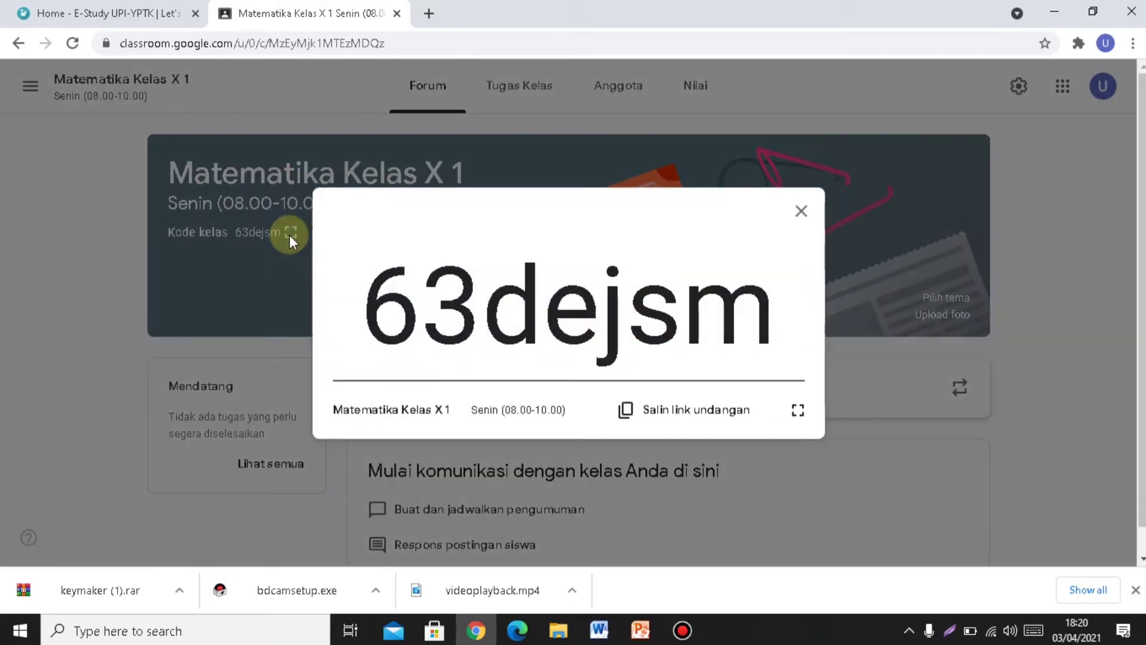
{"action": "left_click_drag", "start_coordinate": [375, 282], "coordinate": [768, 333]}
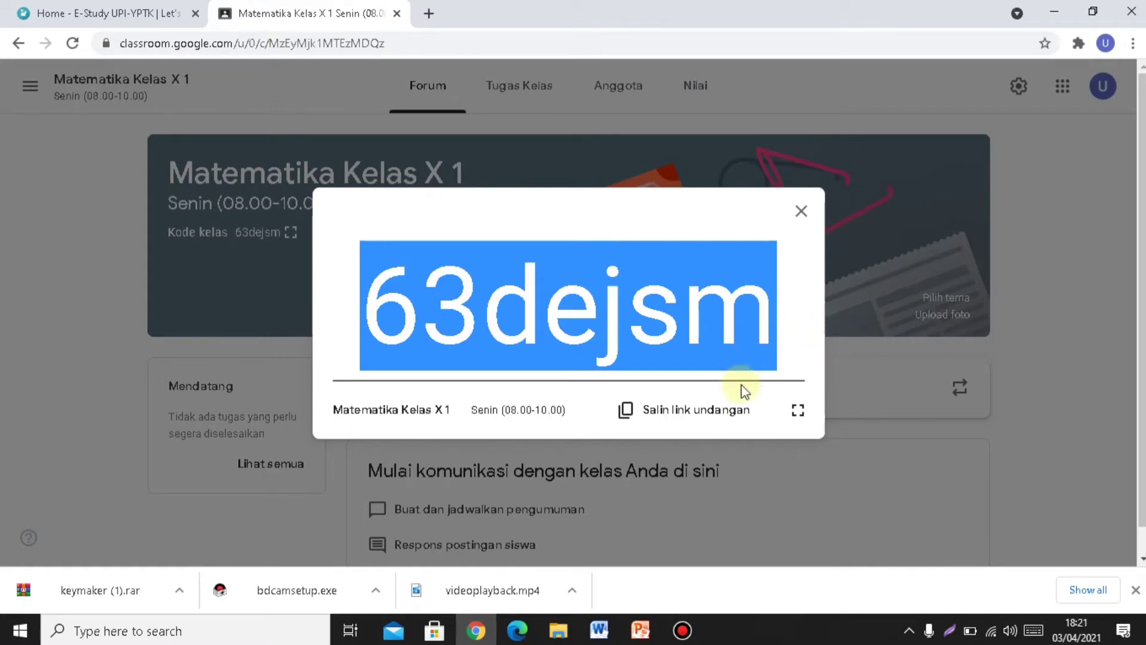
{"action": "left_click", "coordinate": [713, 417]}
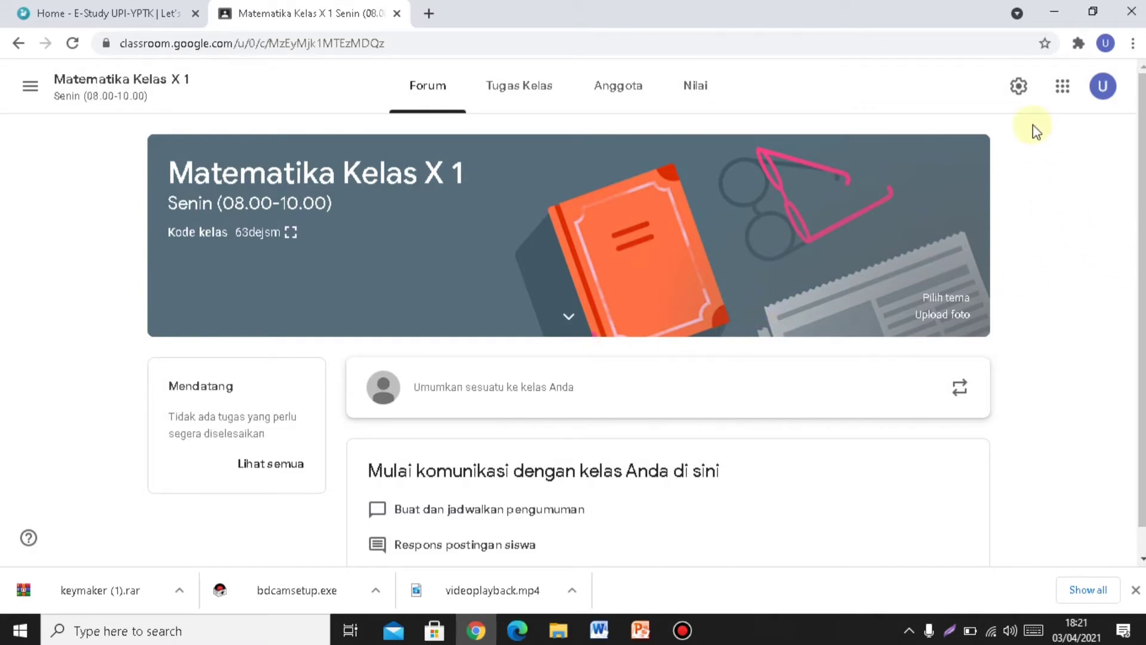
Step: Set the Forum permission in the class settings to "Siswa hanya dapat memberi komentar" and save the settings
{"action": "left_click", "coordinate": [1019, 88]}
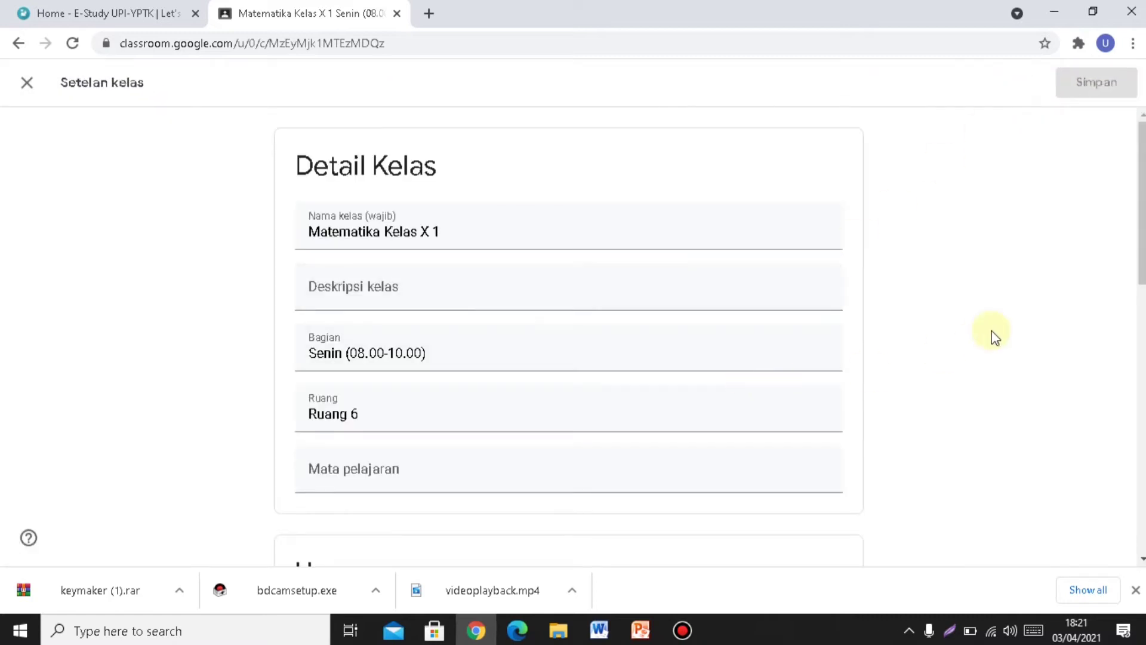
{"action": "scroll", "coordinate": [1134, 197], "scroll_direction": "down", "scroll_amount": 2}
{"action": "scroll", "coordinate": [573, 334], "scroll_direction": "down", "scroll_amount": 5}
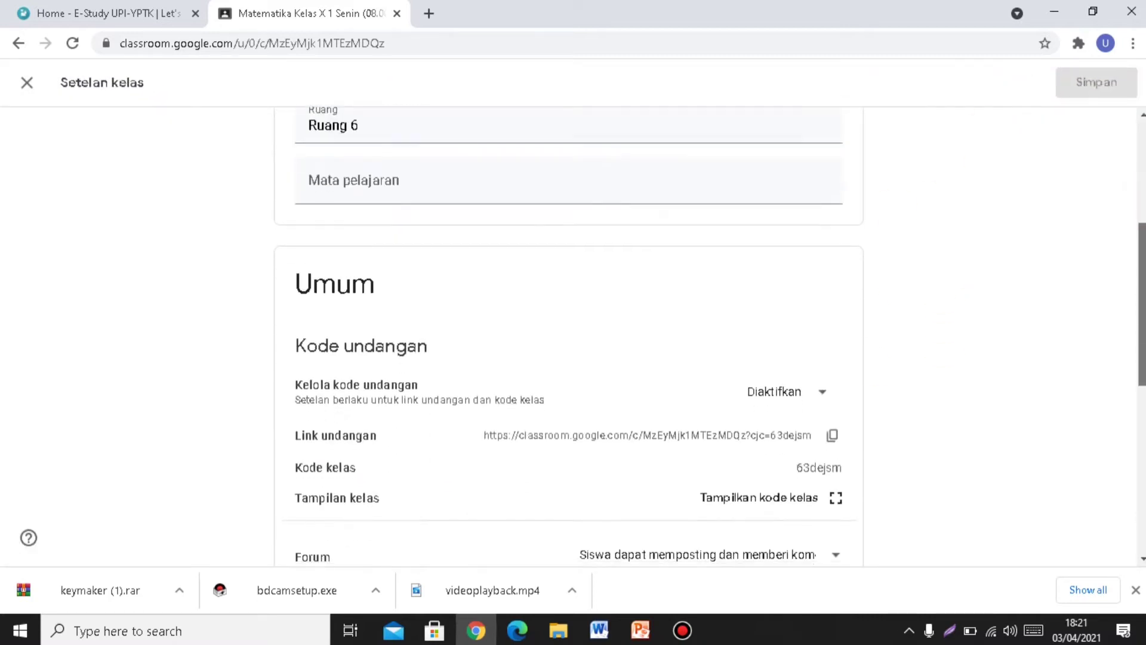
{"action": "scroll", "coordinate": [573, 334], "scroll_direction": "down", "scroll_amount": 1}
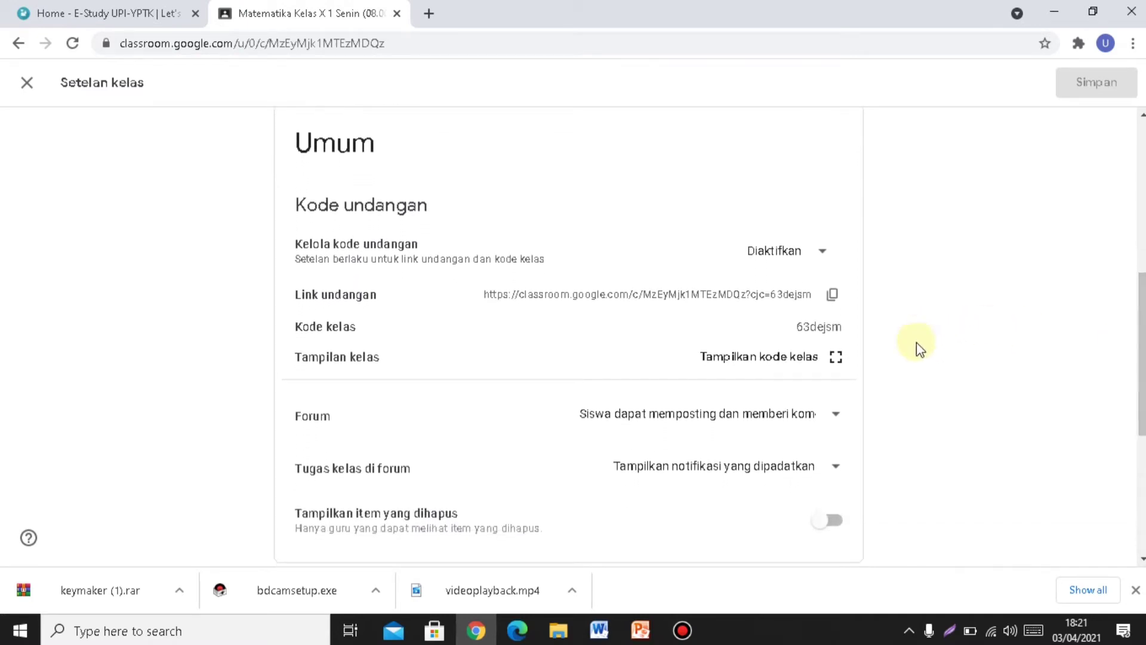
{"action": "left_click", "coordinate": [829, 420]}
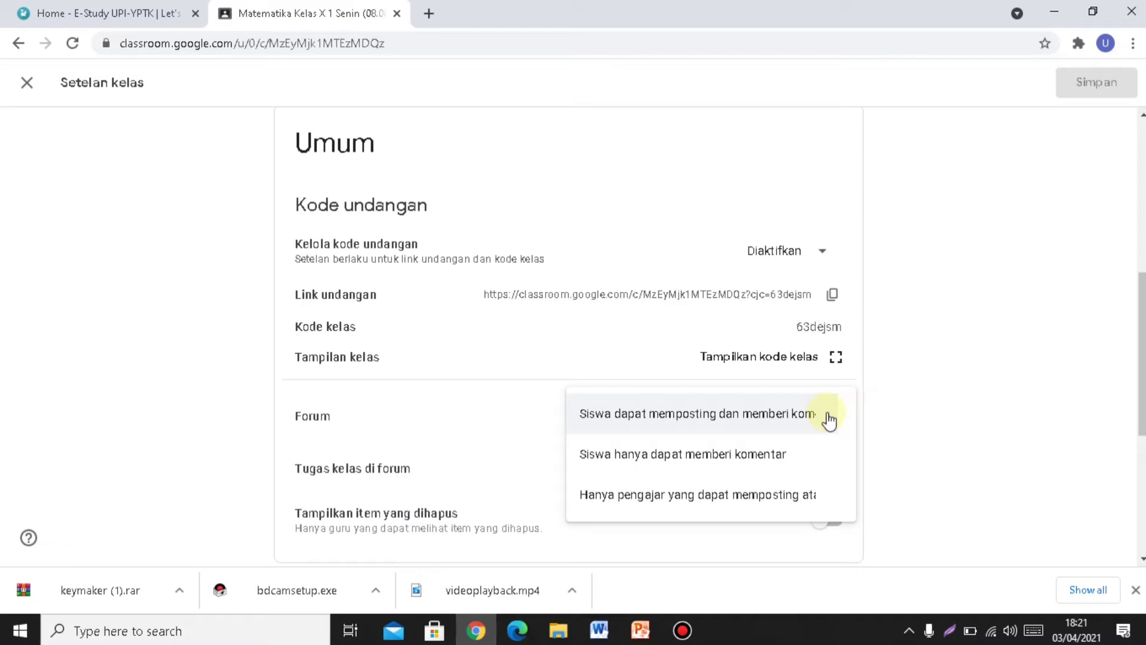
{"action": "left_click", "coordinate": [769, 460]}
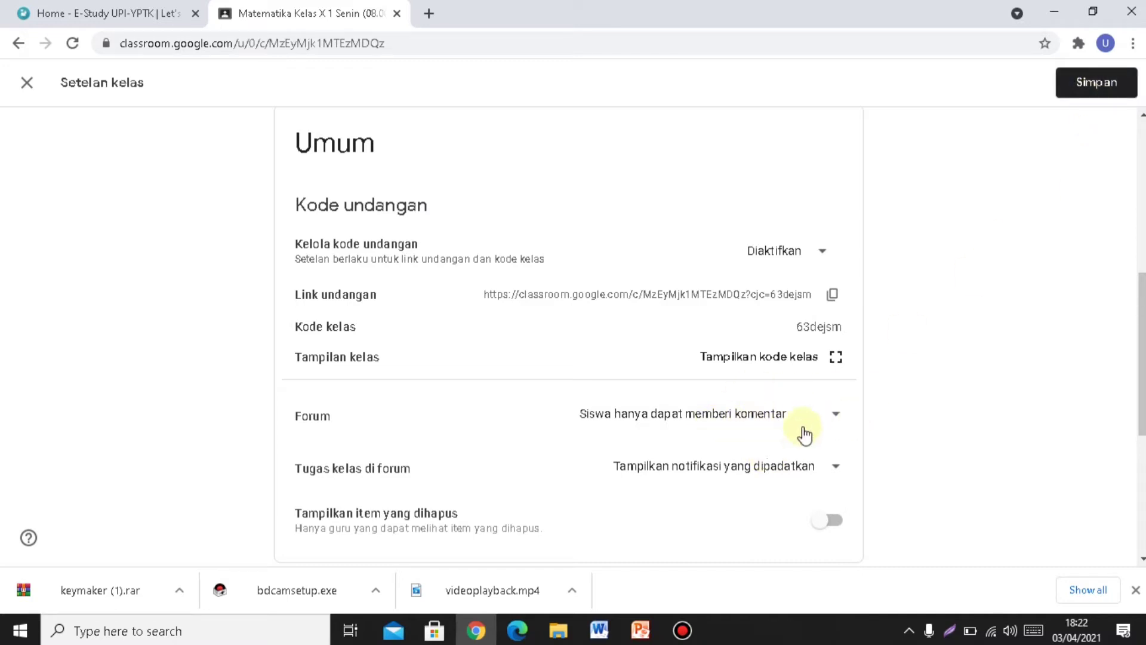
{"action": "left_click", "coordinate": [1101, 95]}
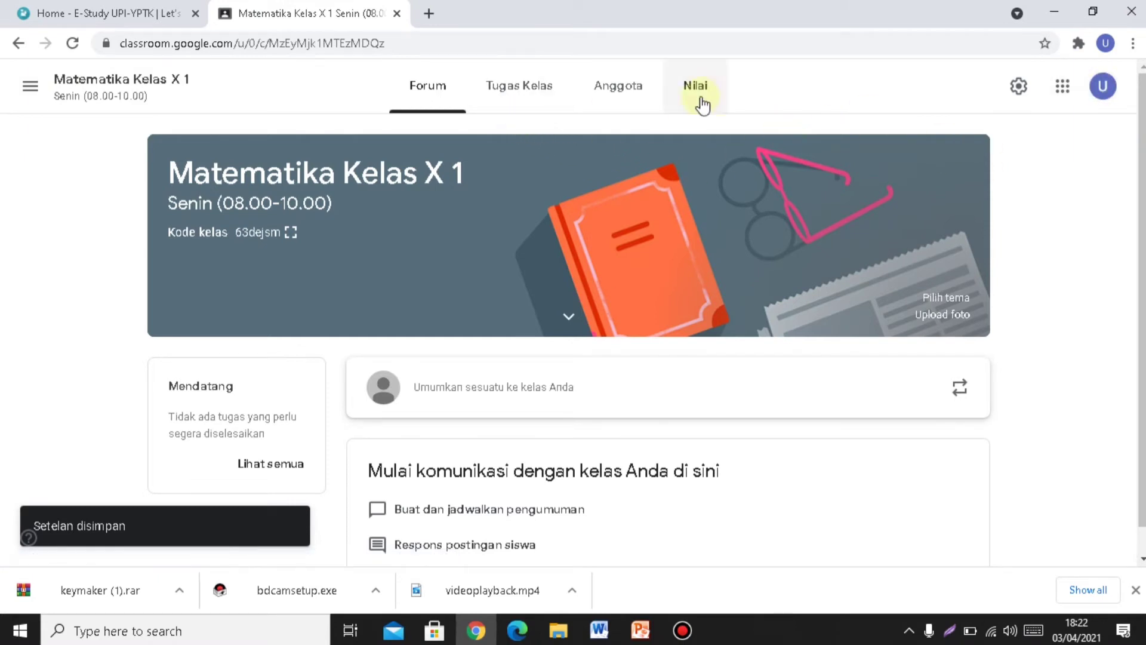
Step: Start a new Materi post in the classwork (Tugas Kelas) of Matematika Kelas X 1
{"action": "left_click", "coordinate": [508, 93]}
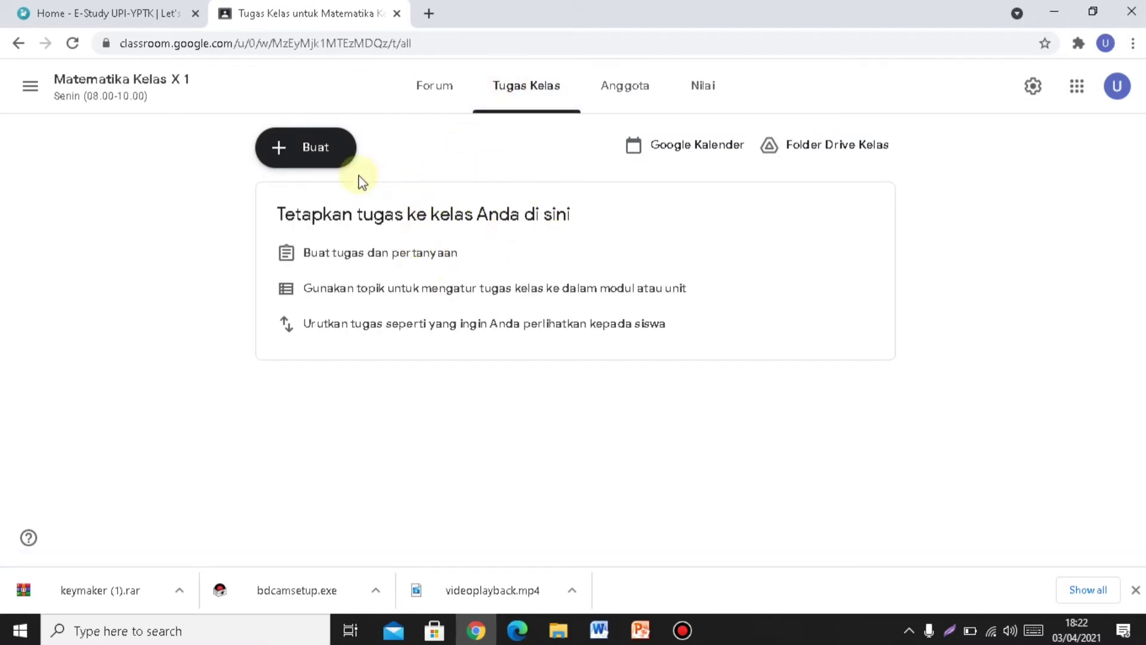
{"action": "left_click", "coordinate": [319, 157]}
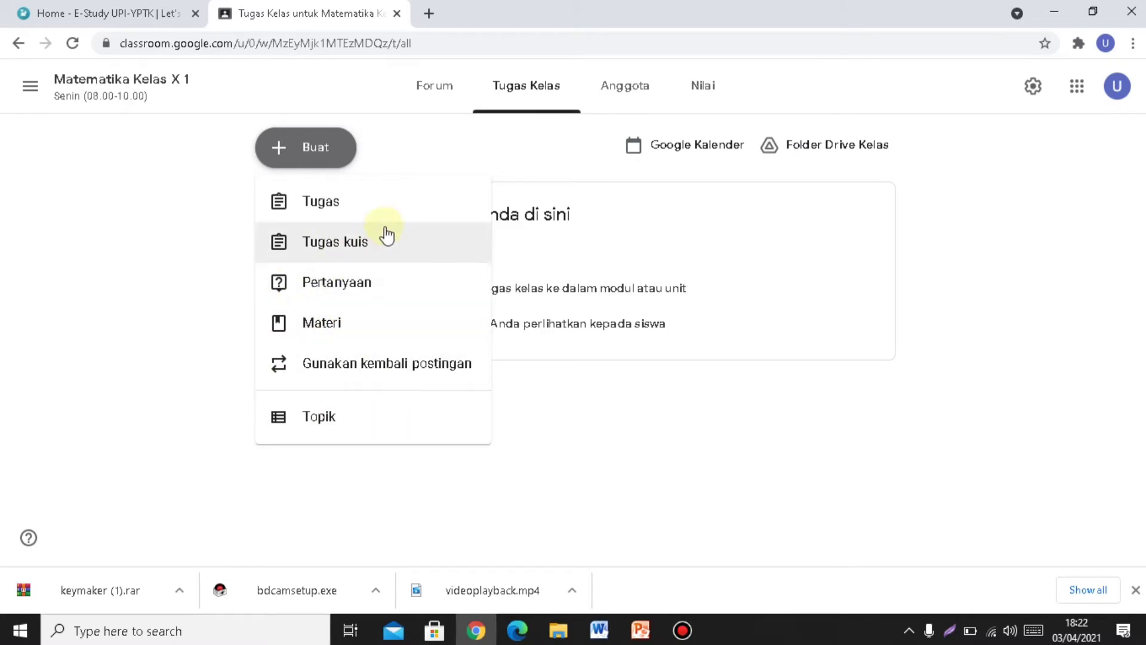
{"action": "left_click", "coordinate": [340, 326]}
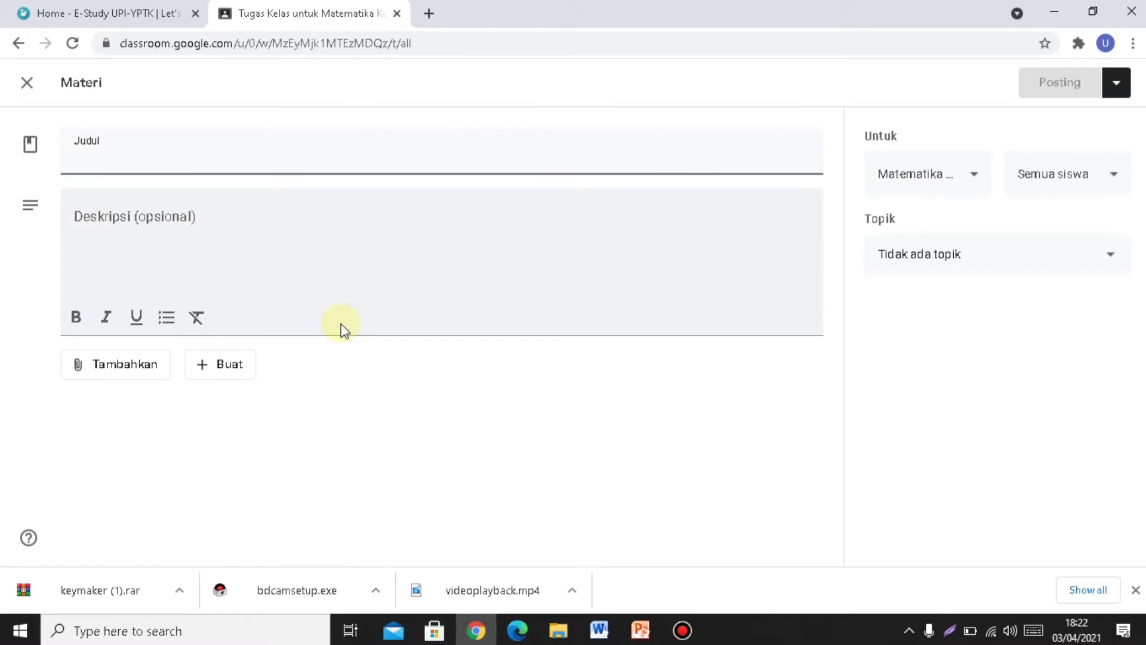
Step: Enter "Matematika Dasar Aljabar" as the title of the material
{"action": "type", "text": "Mater"}
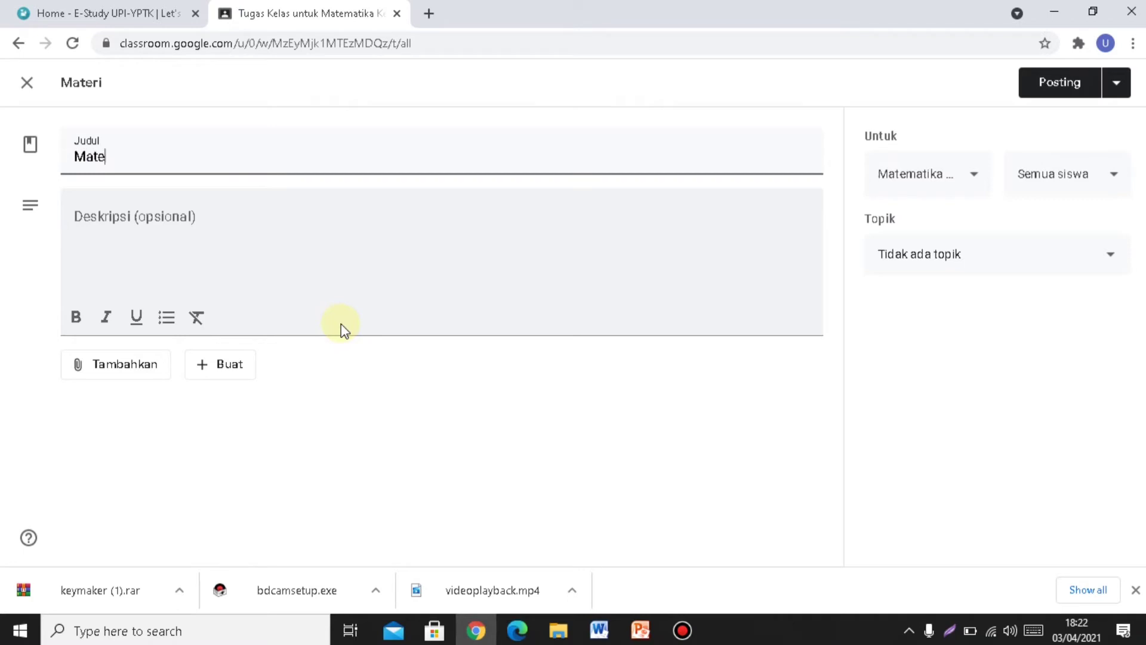
{"action": "key", "text": "BackSpace"}
{"action": "type", "text": "matka"}
{"action": "key", "text": "BackSpace"}
{"action": "key", "text": "BackSpace"}
{"action": "type", "text": "ika Dasar"}
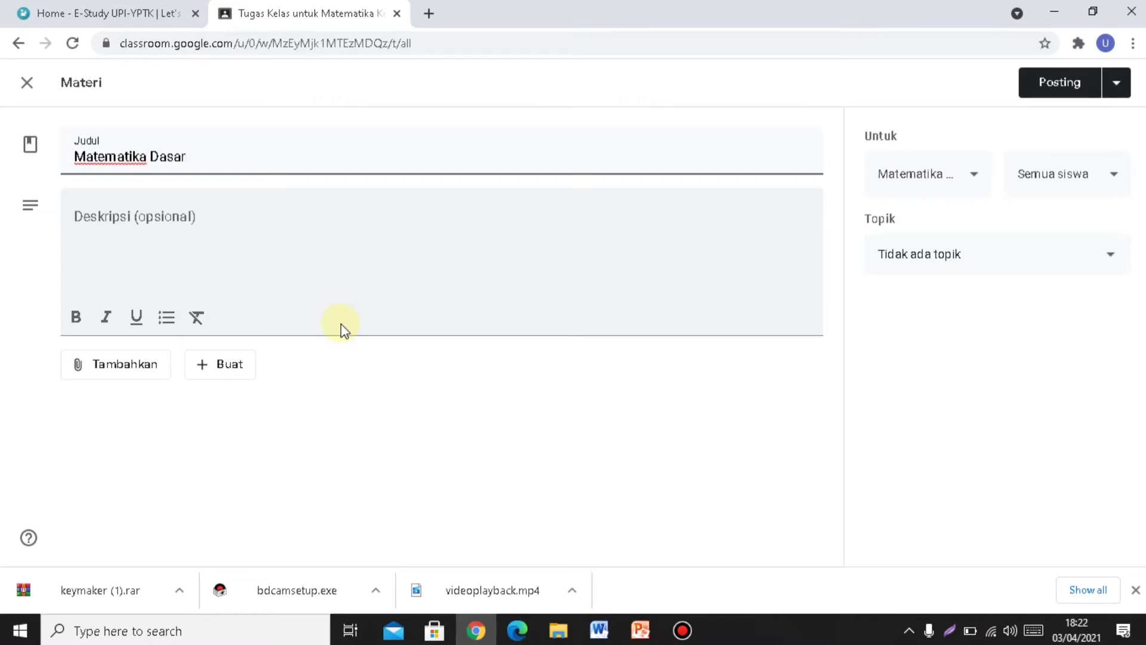
{"action": "type", "text": " Aljabar"}
Step: Remove the word "Matematika" from the material's title so it reads "Dasar Aljabar"
{"action": "left_click", "coordinate": [149, 162]}
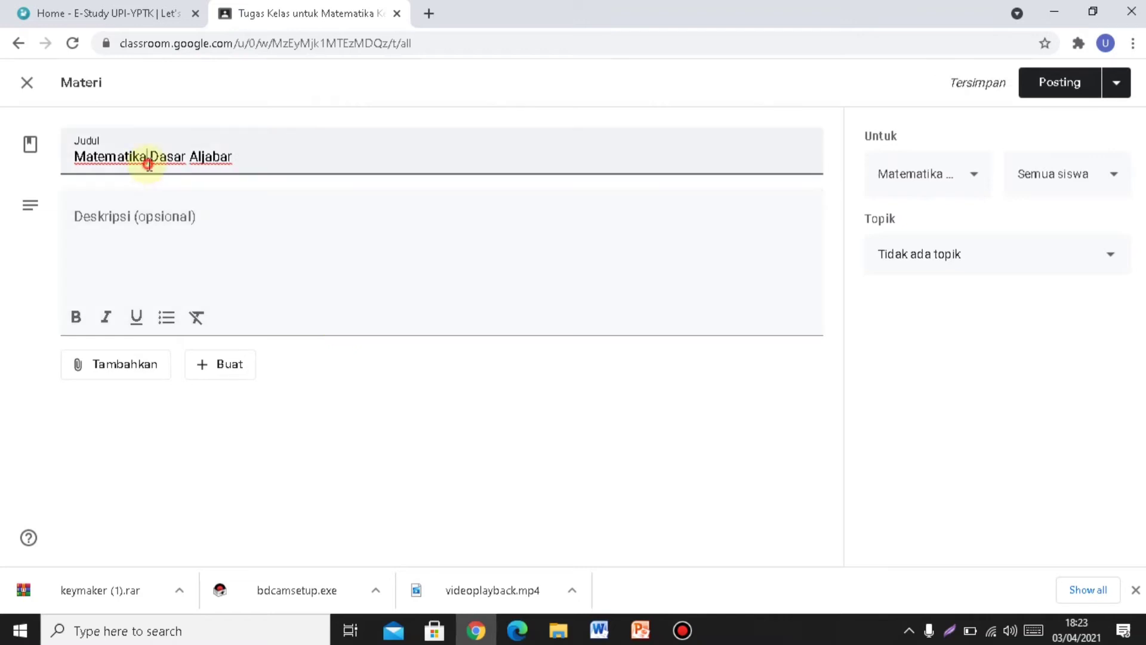
{"action": "key", "text": "BackSpace"}
{"action": "key", "text": "BackSpace"}
{"action": "key", "text": "BackSpace"}
{"action": "key", "text": "BackSpace"}
{"action": "key", "text": "BackSpace"}
{"action": "key", "text": "BackSpace"}
{"action": "key", "text": "BackSpace"}
{"action": "key", "text": "BackSpace"}
{"action": "key", "text": "BackSpace"}
{"action": "key", "text": "BackSpace"}
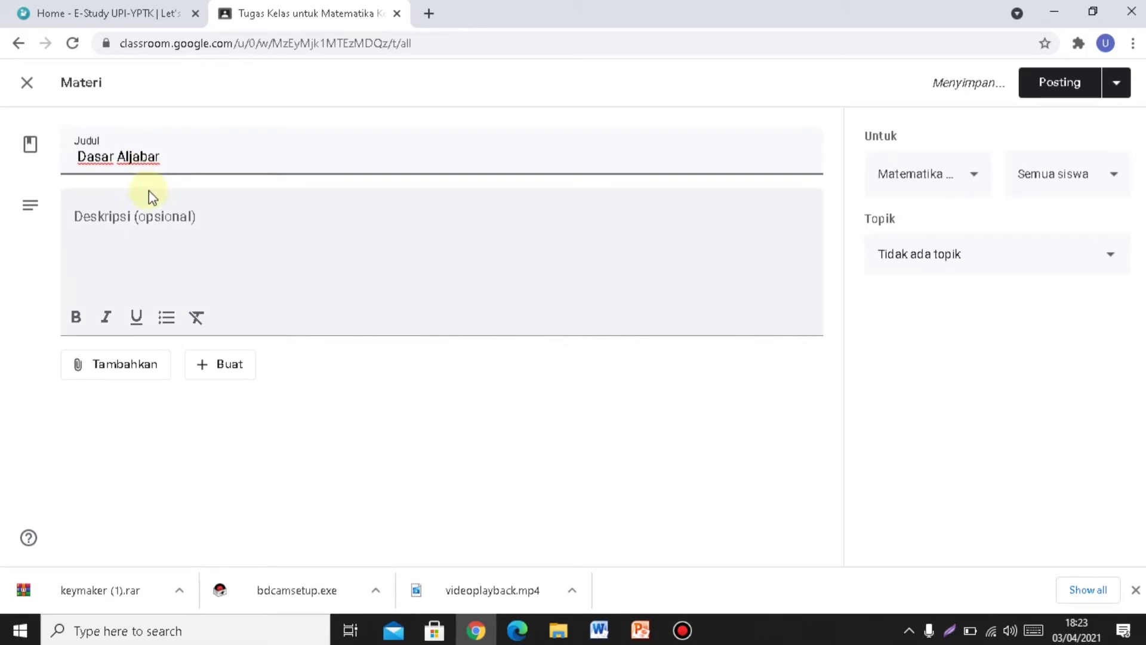
Step: Write the material's description as "Assalamualaikum wr wb" with a second line "Aanda semua silahkan pelajari dan pahami materi dibawah ini"
{"action": "left_click", "coordinate": [148, 232]}
{"action": "type", "text": "Assa"}
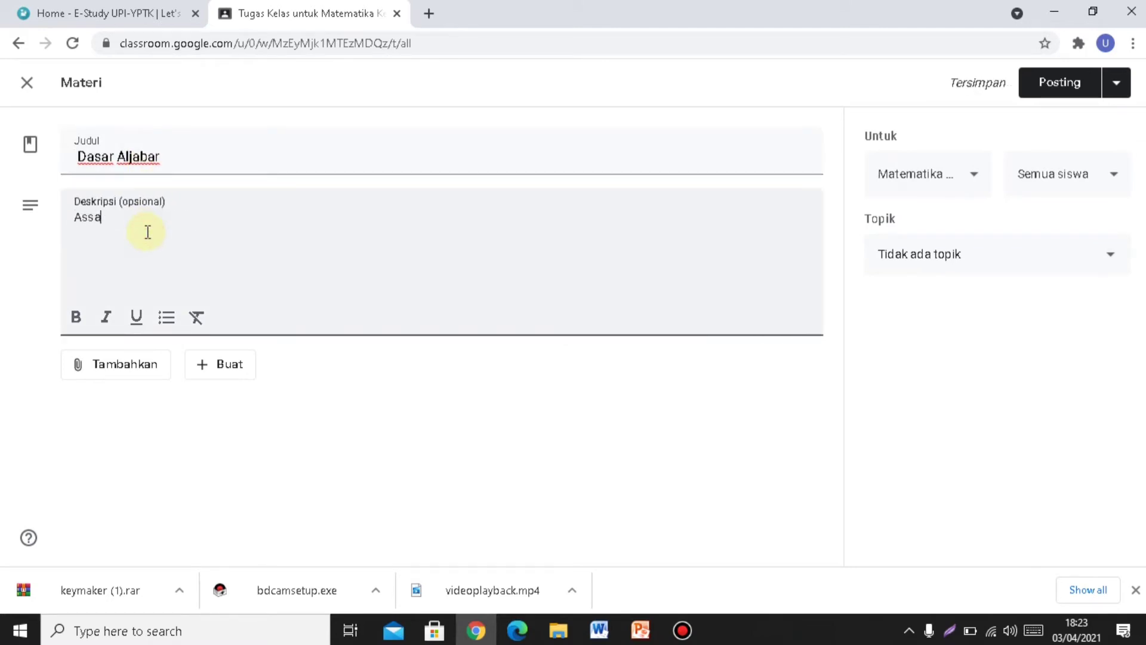
{"action": "type", "text": "lamualaikum "}
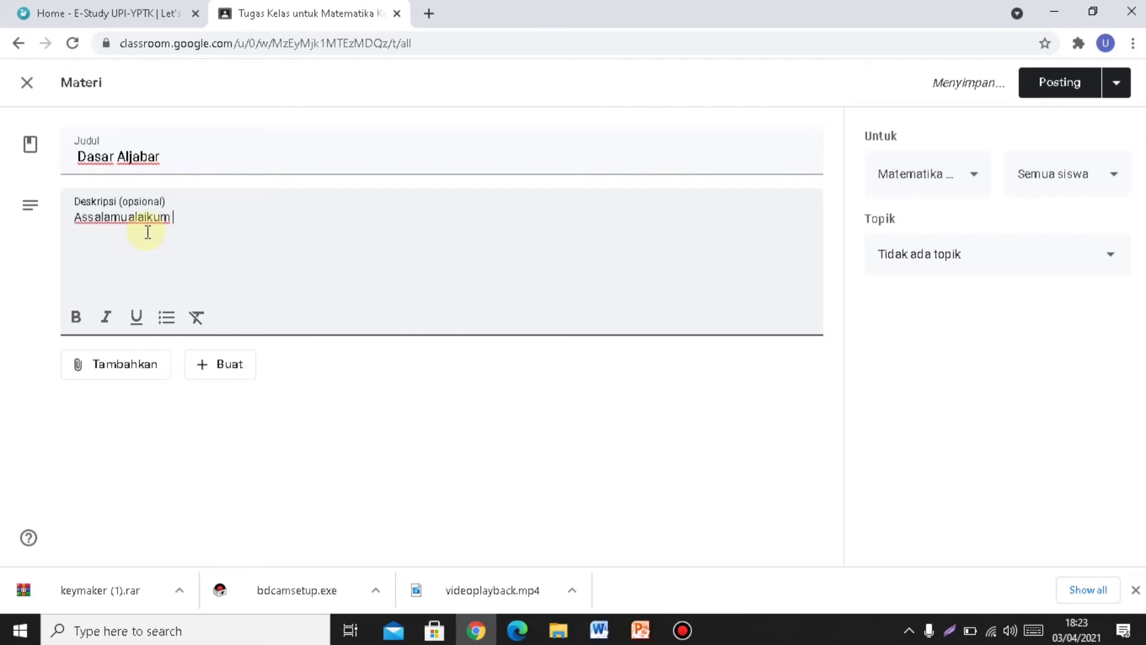
{"action": "type", "text": "wr wb"}
{"action": "key", "text": "Return"}
{"action": "type", "text": "Aanda s"}
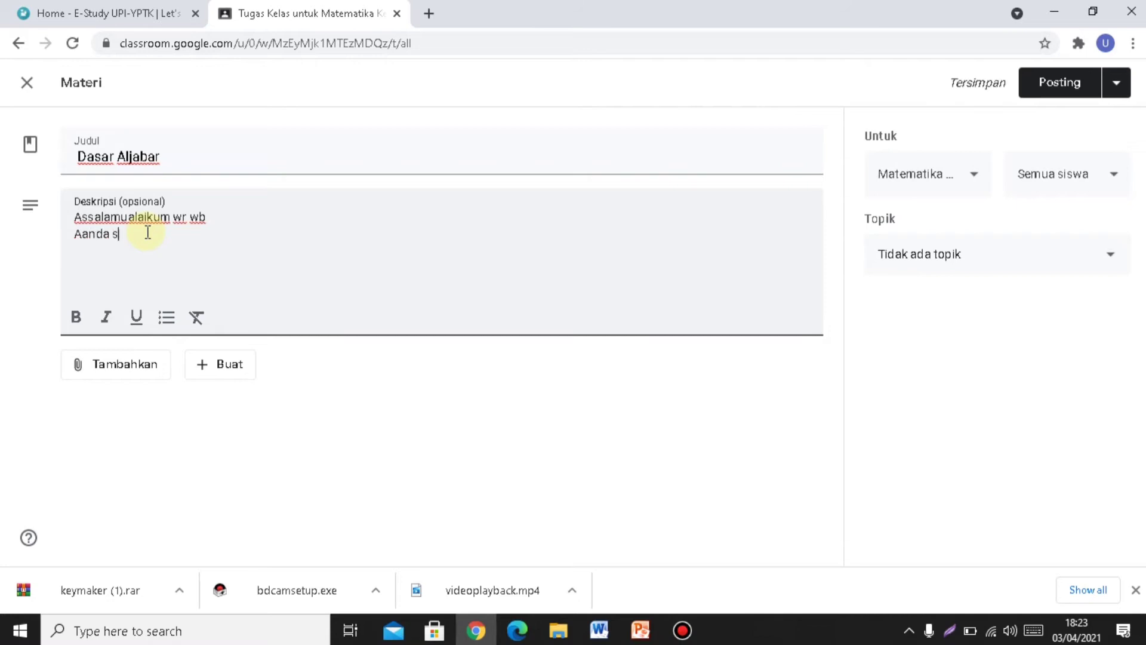
{"action": "type", "text": "emua silahkan"}
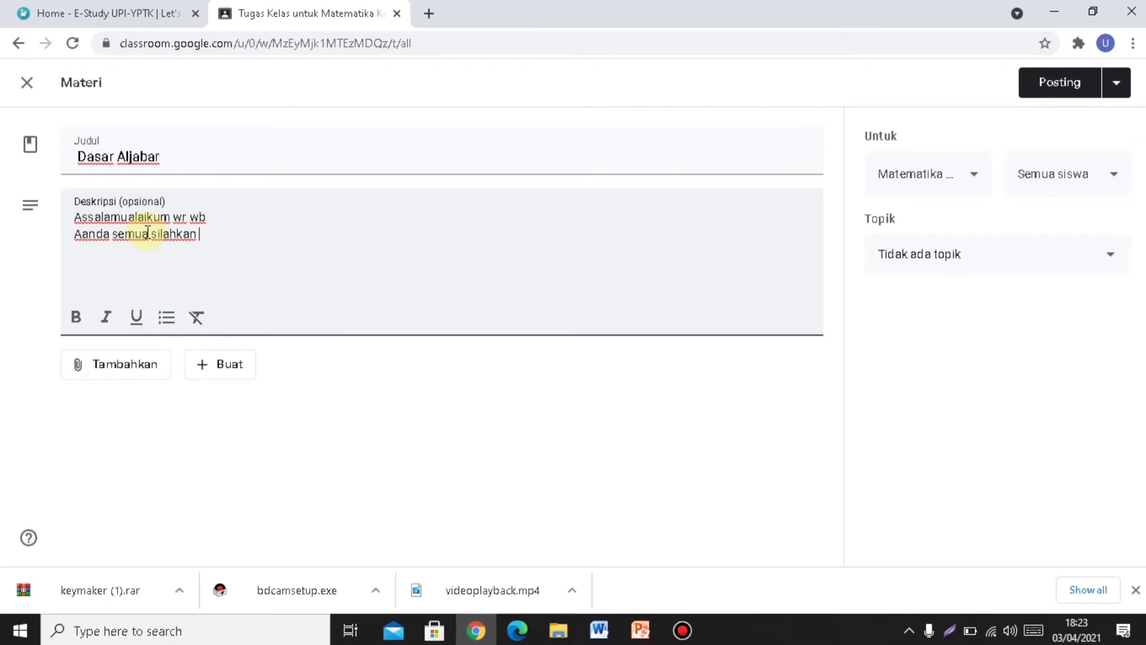
{"action": "type", "text": " pelajari dan pahami materi dibawah ini"}
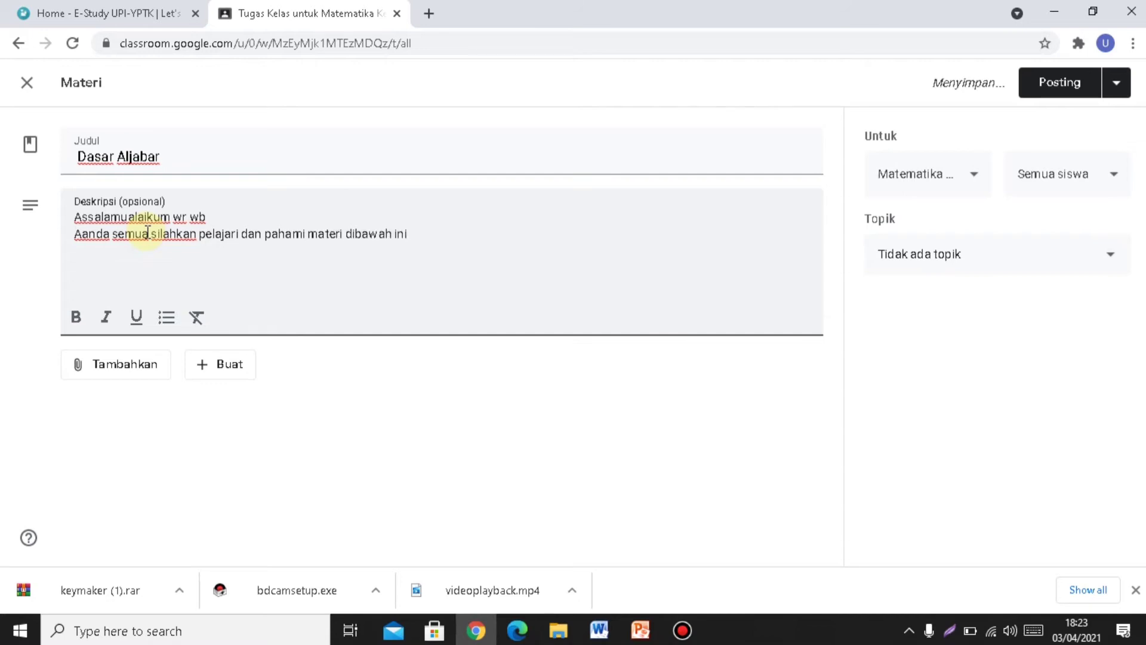
Step: Attach the PowerPoint file "06 - ARRAY" from the BAHAN C++ folder to the Dasar Aljabar material
{"action": "left_click", "coordinate": [115, 372]}
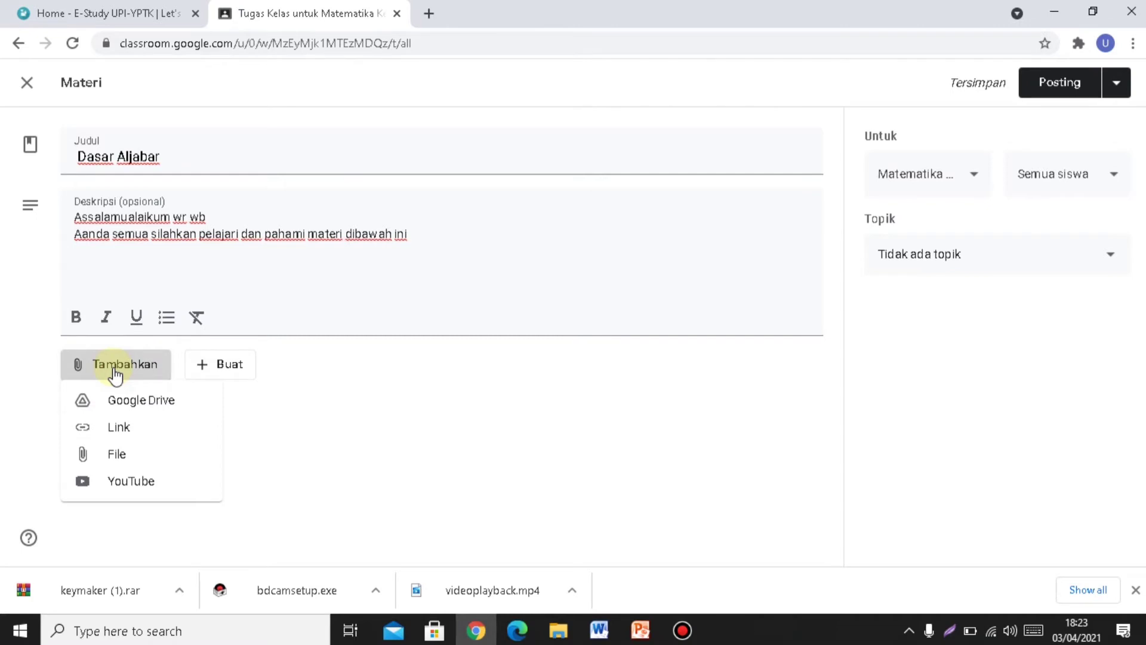
{"action": "left_click", "coordinate": [145, 457]}
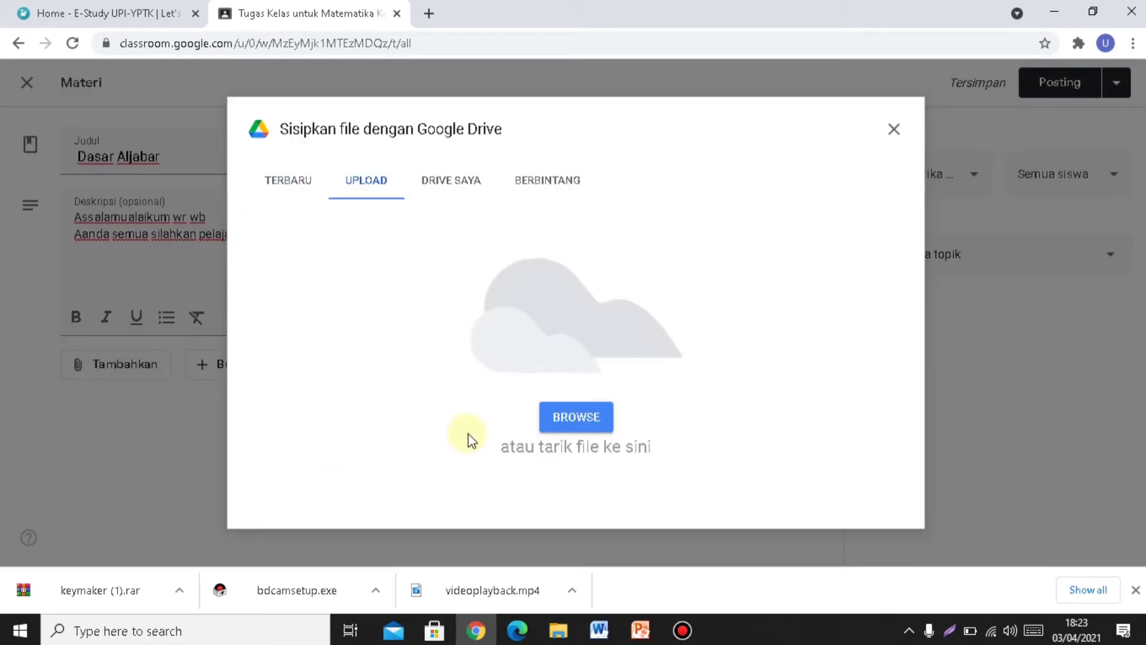
{"action": "left_click", "coordinate": [588, 418]}
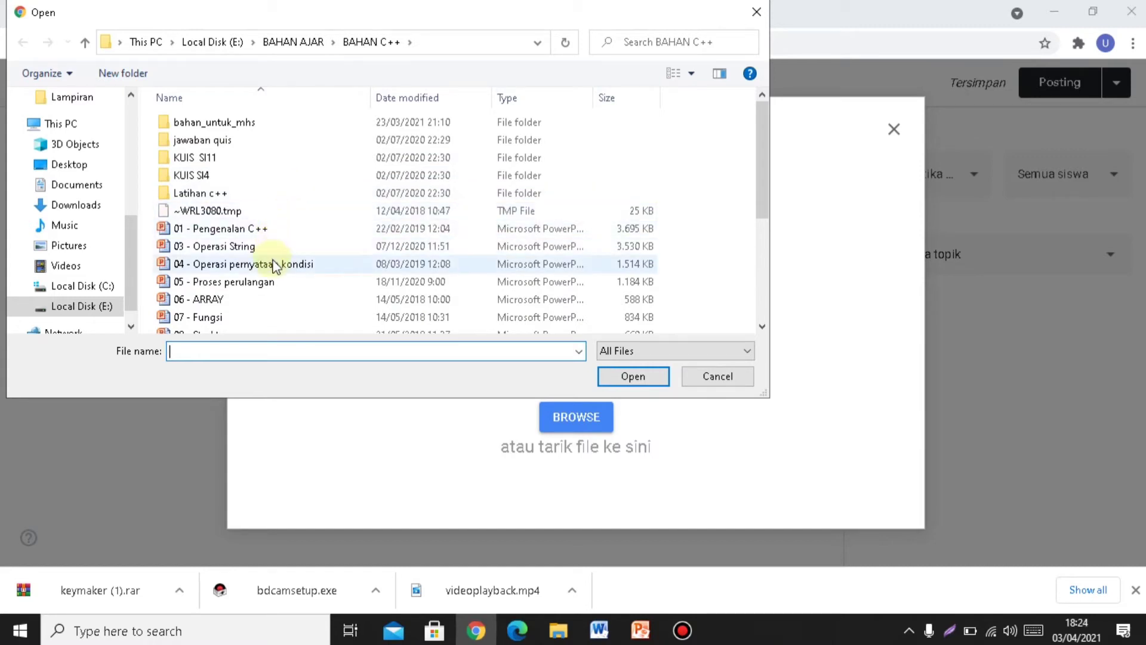
{"action": "left_click", "coordinate": [260, 294]}
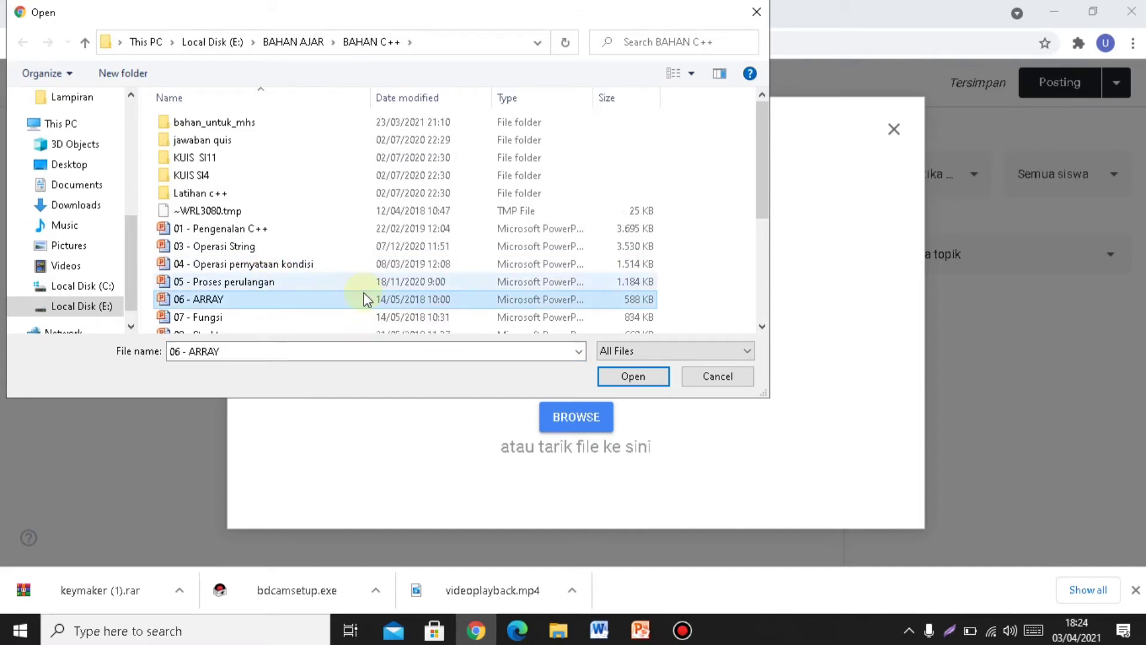
{"action": "left_click", "coordinate": [619, 379]}
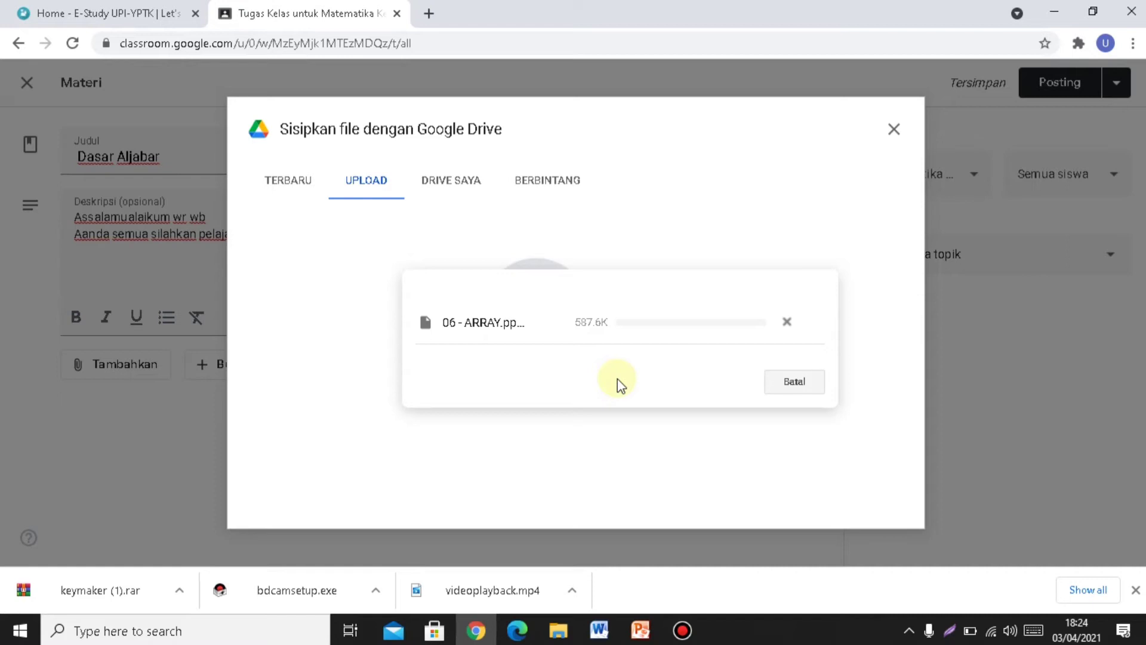
Step: Search the web for "aljabar dasar.pdf" in a separate browser tab and open the lecturer.polnes.ac.id result, Aljabar.pdf
{"action": "left_click", "coordinate": [429, 13]}
{"action": "left_click", "coordinate": [433, 38]}
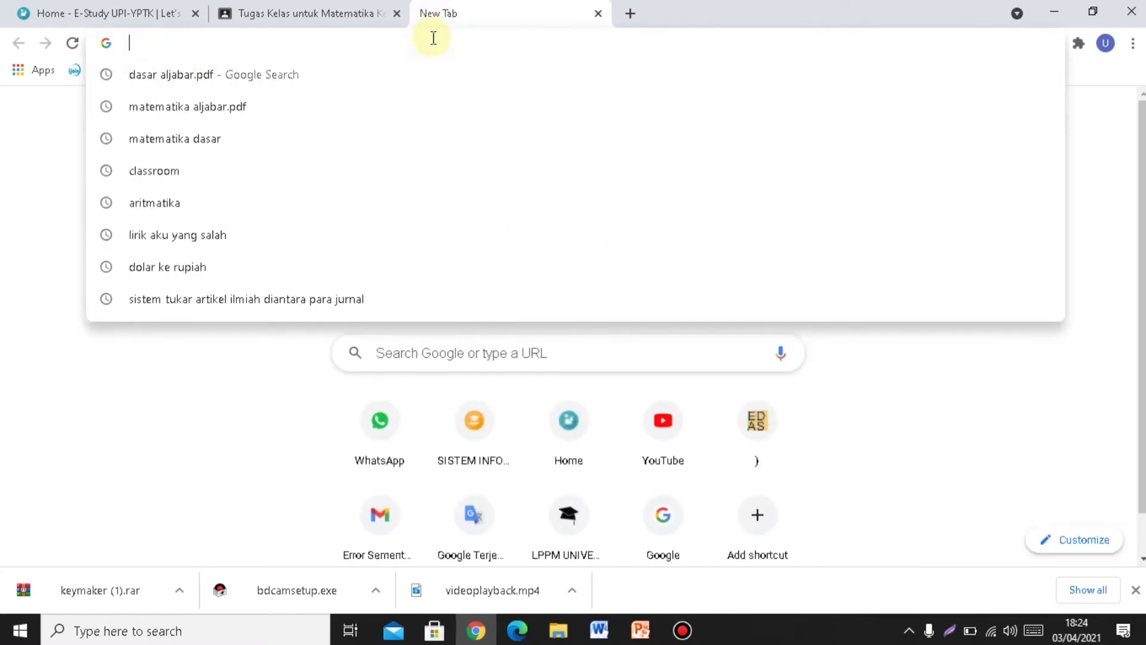
{"action": "type", "text": "al"}
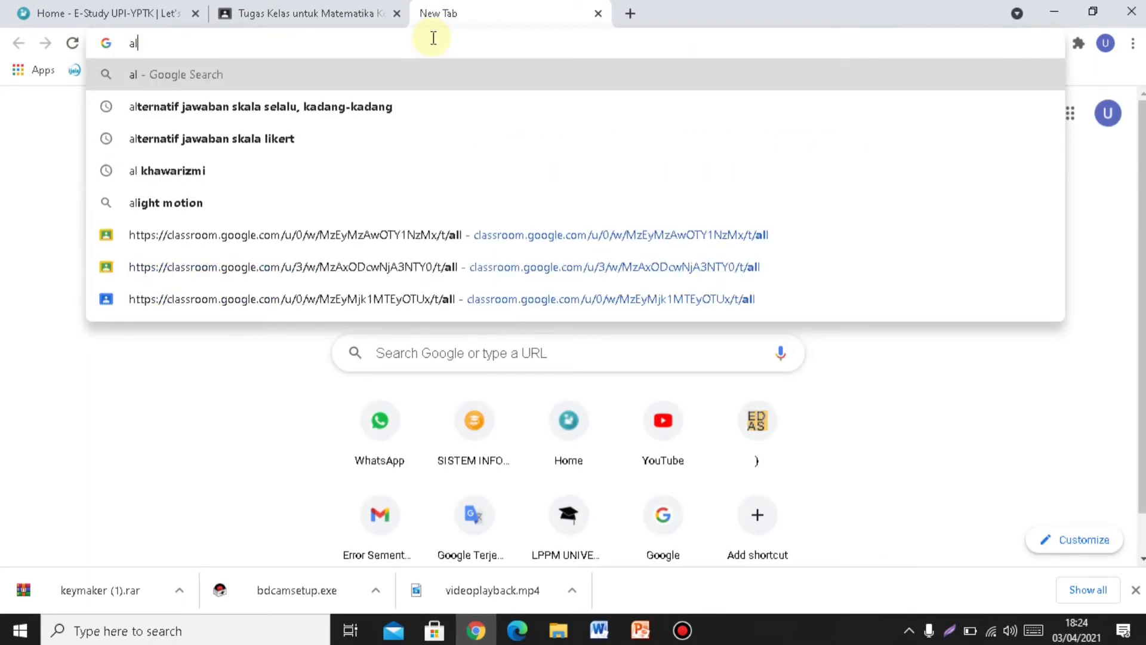
{"action": "type", "text": "jabar das"}
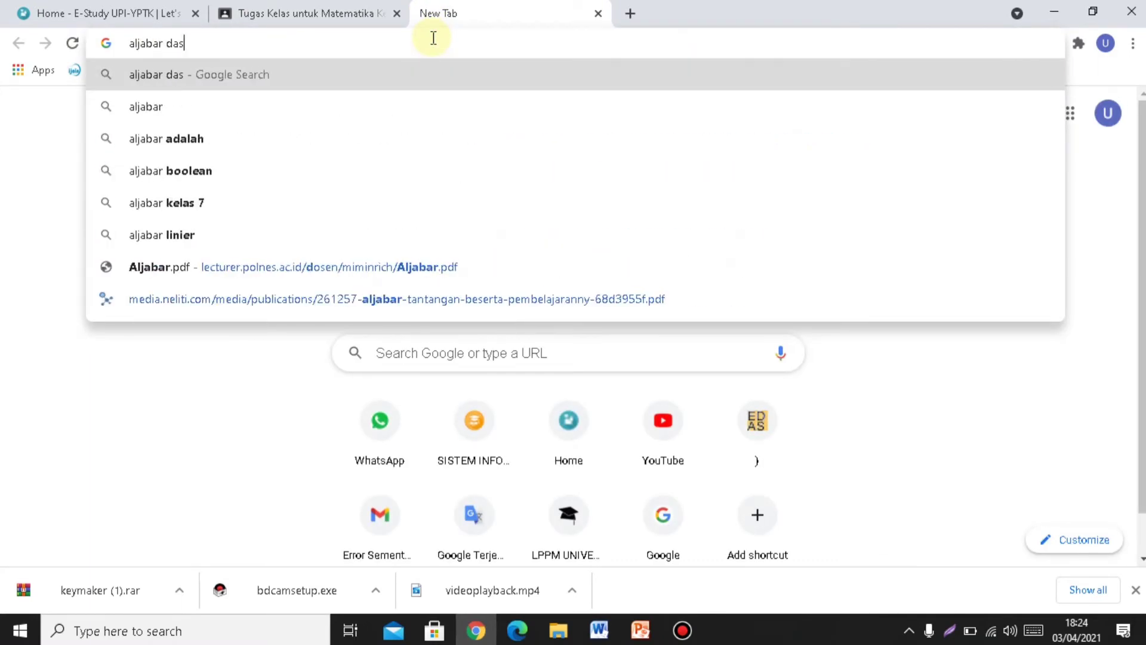
{"action": "type", "text": "ar.pdf"}
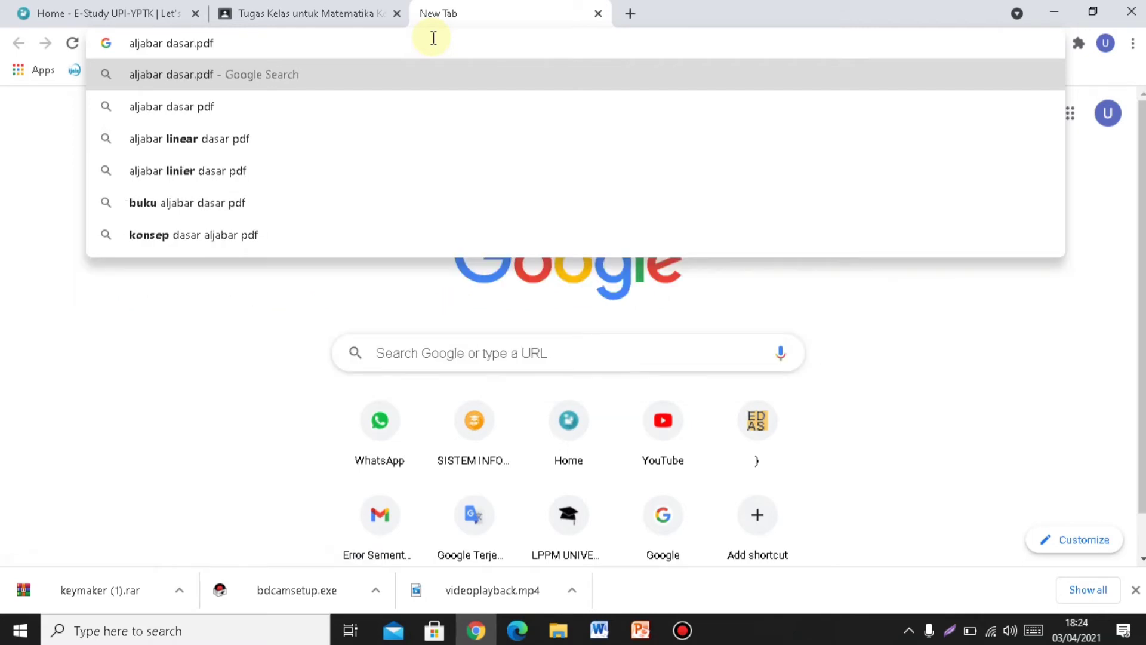
{"action": "key", "text": "Return"}
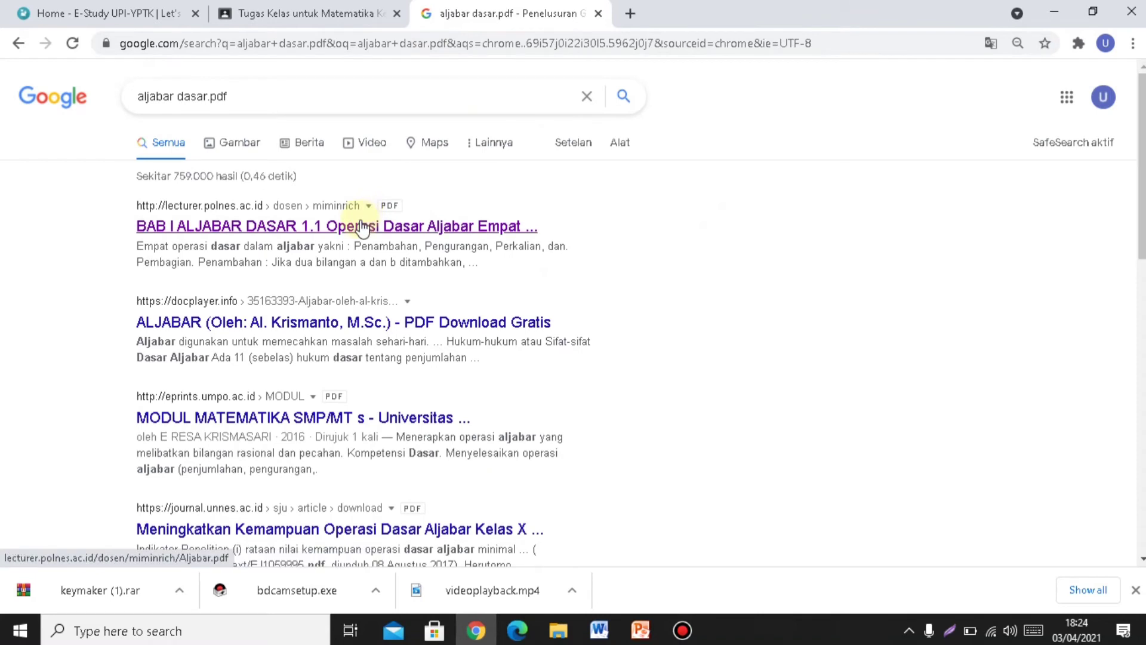
{"action": "left_click", "coordinate": [362, 226]}
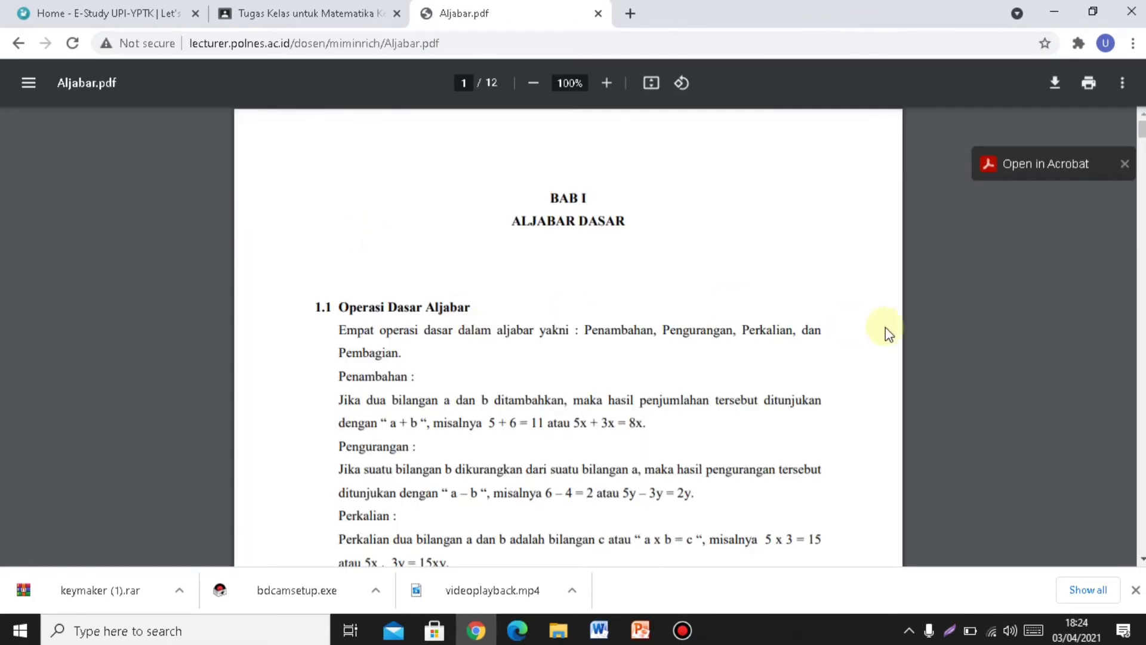
{"action": "mouse_move", "coordinate": [1142, 129]}
{"action": "left_mouse_down"}
{"action": "mouse_move", "coordinate": [1142, 185]}
{"action": "mouse_move", "coordinate": [1143, 126]}
{"action": "left_mouse_up"}
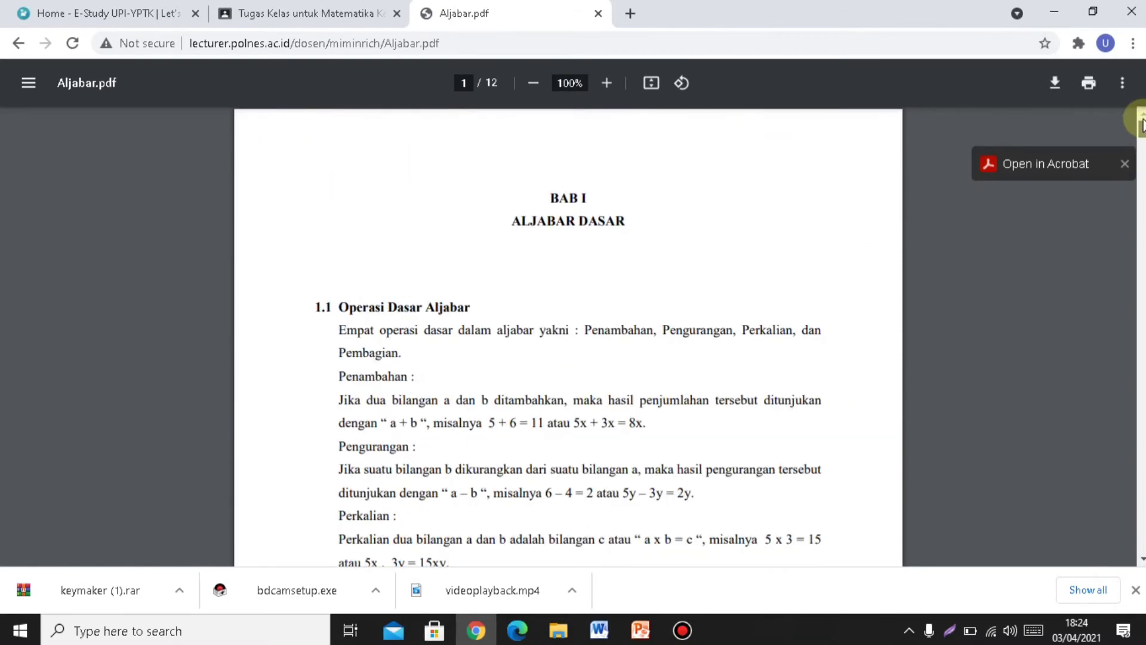
Step: Copy the web address of Aljabar.pdf and return to the Dasar Aljabar material draft
{"action": "left_click", "coordinate": [446, 44]}
{"action": "left_click_drag", "start_coordinate": [446, 44], "coordinate": [163, 46]}
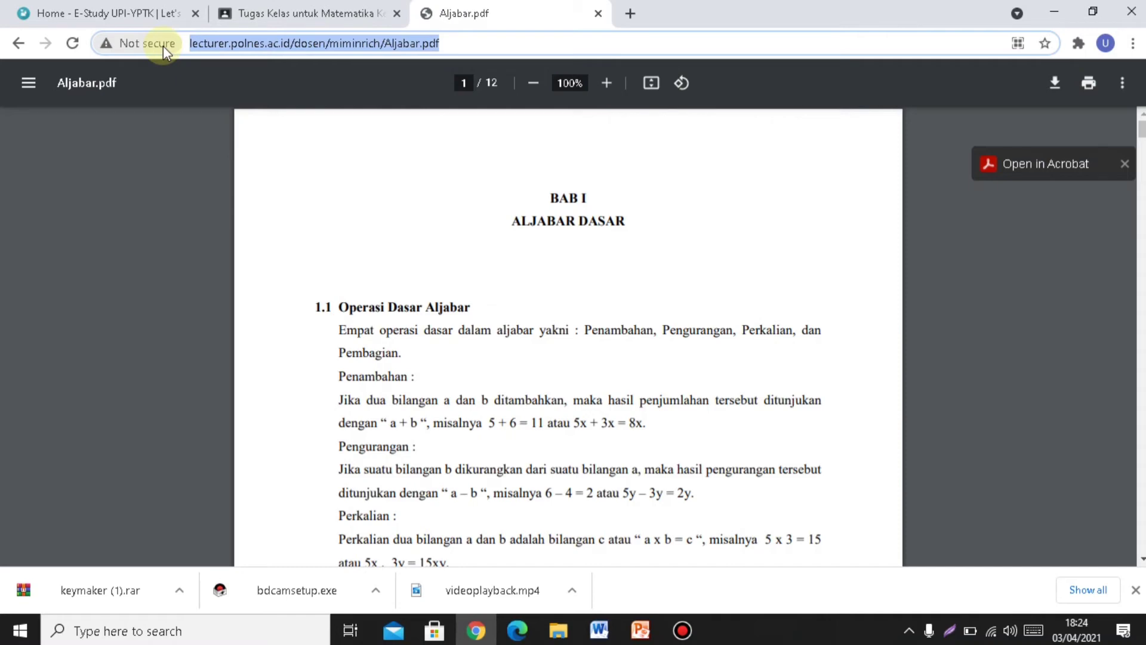
{"action": "left_click", "coordinate": [267, 13]}
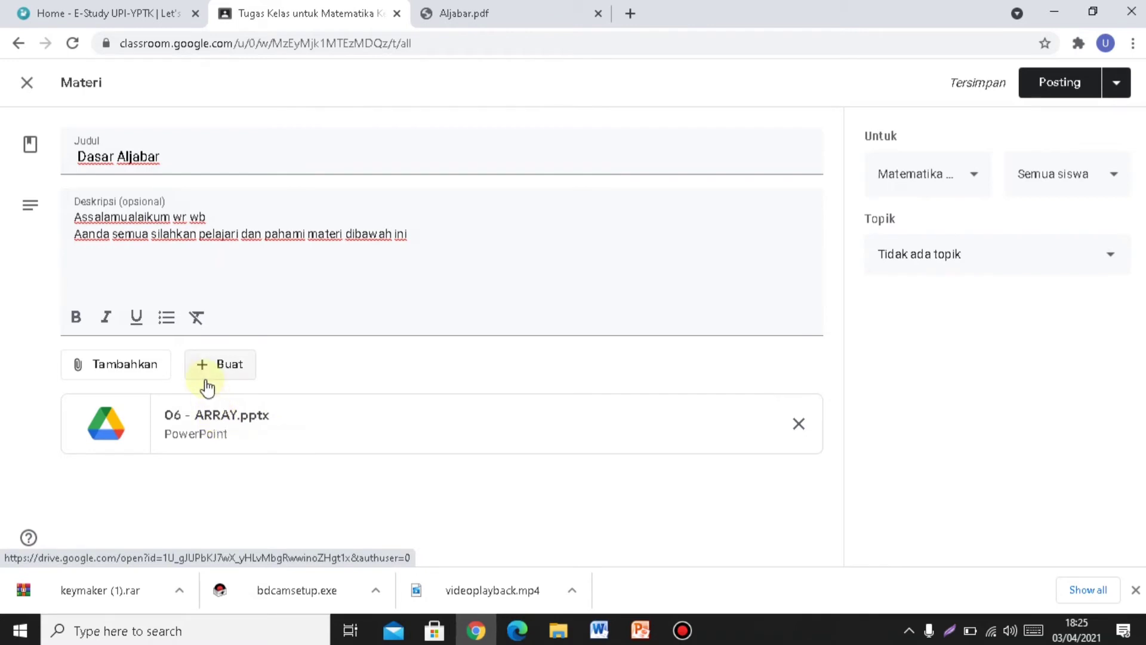
{"action": "left_click", "coordinate": [507, 16]}
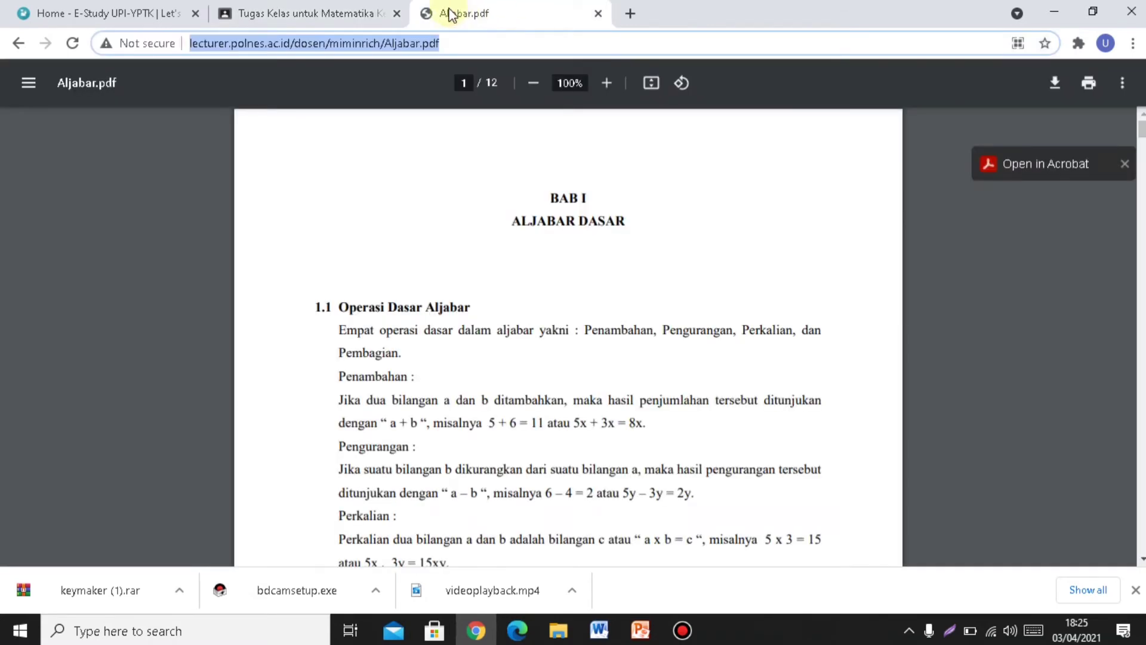
{"action": "left_click", "coordinate": [329, 18]}
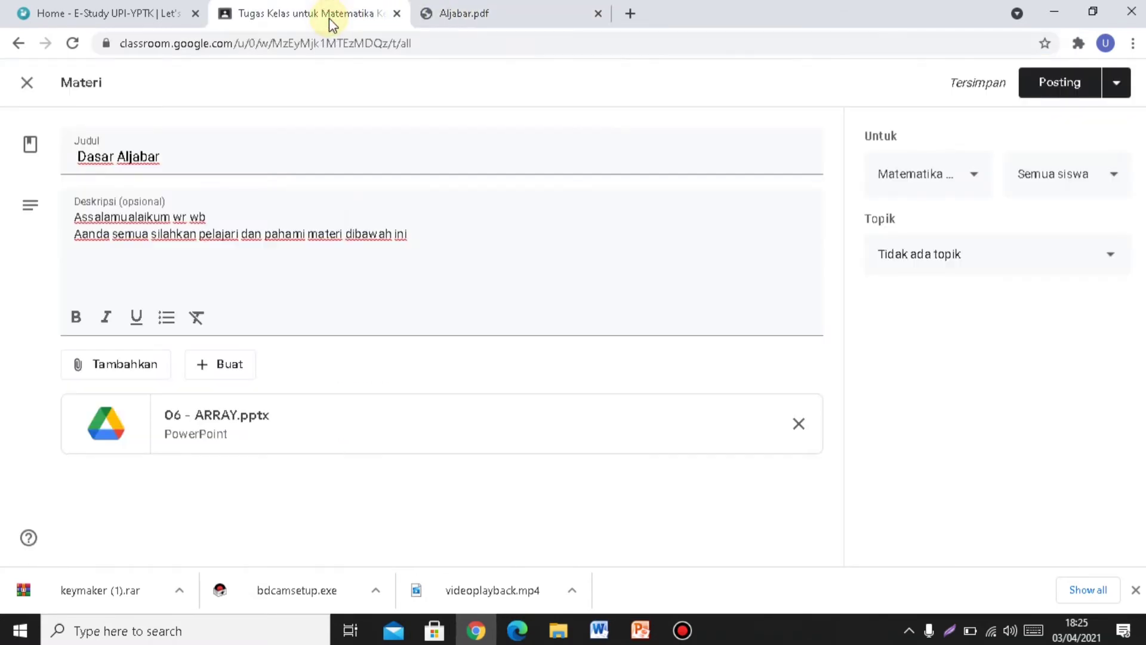
{"action": "left_click", "coordinate": [149, 366]}
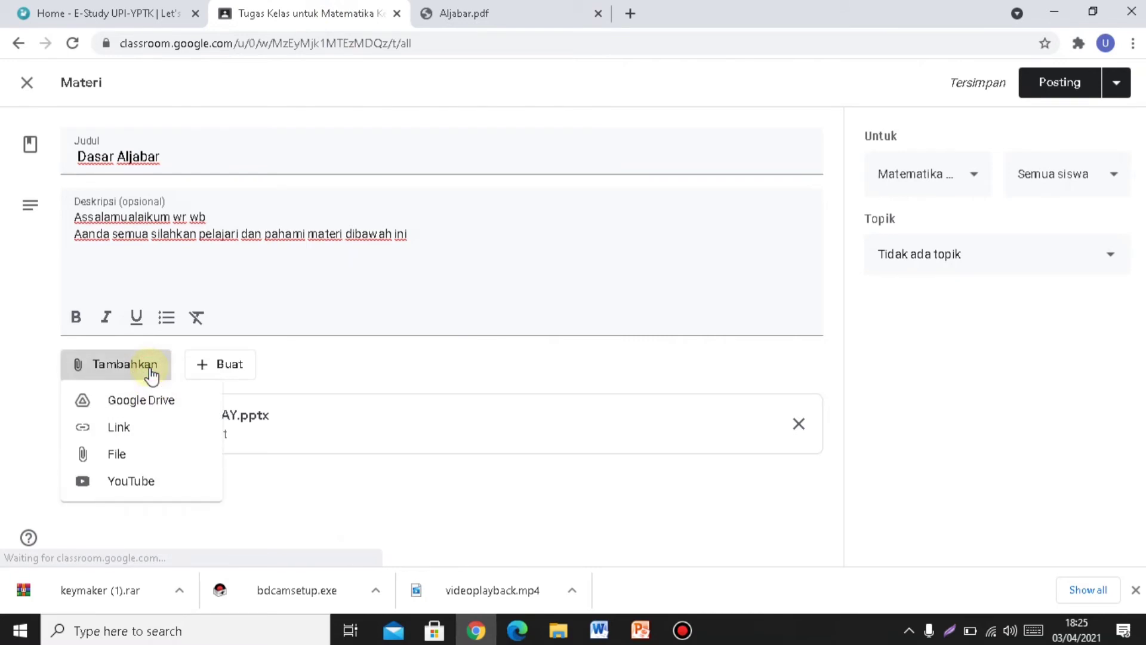
{"action": "left_click", "coordinate": [129, 428]}
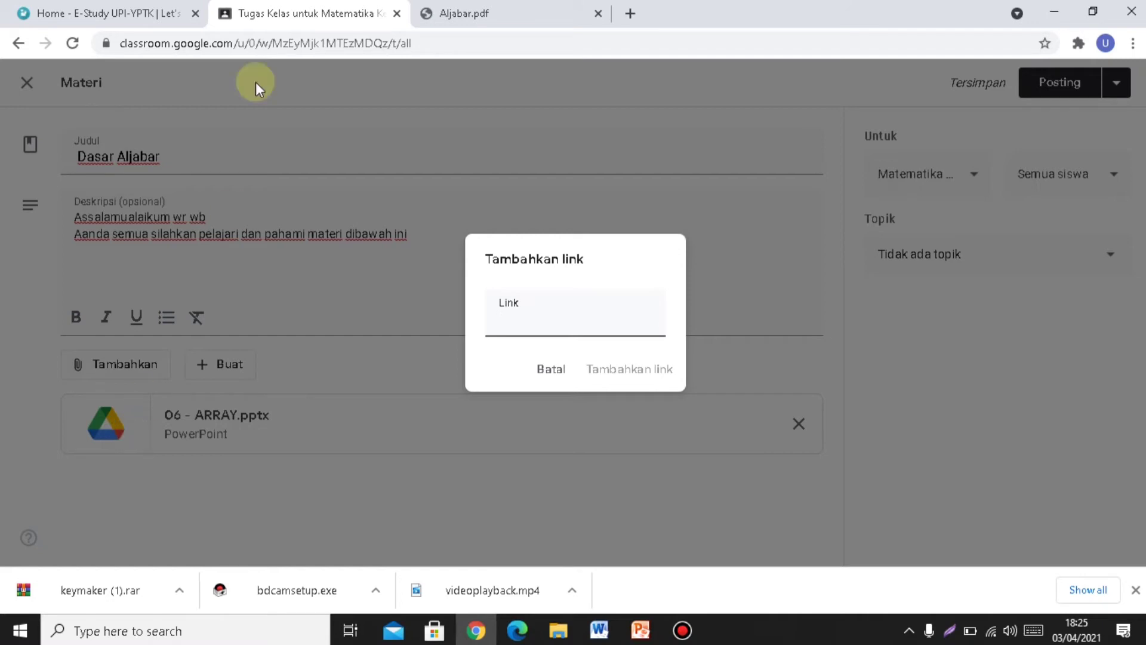
{"action": "left_click", "coordinate": [496, 17]}
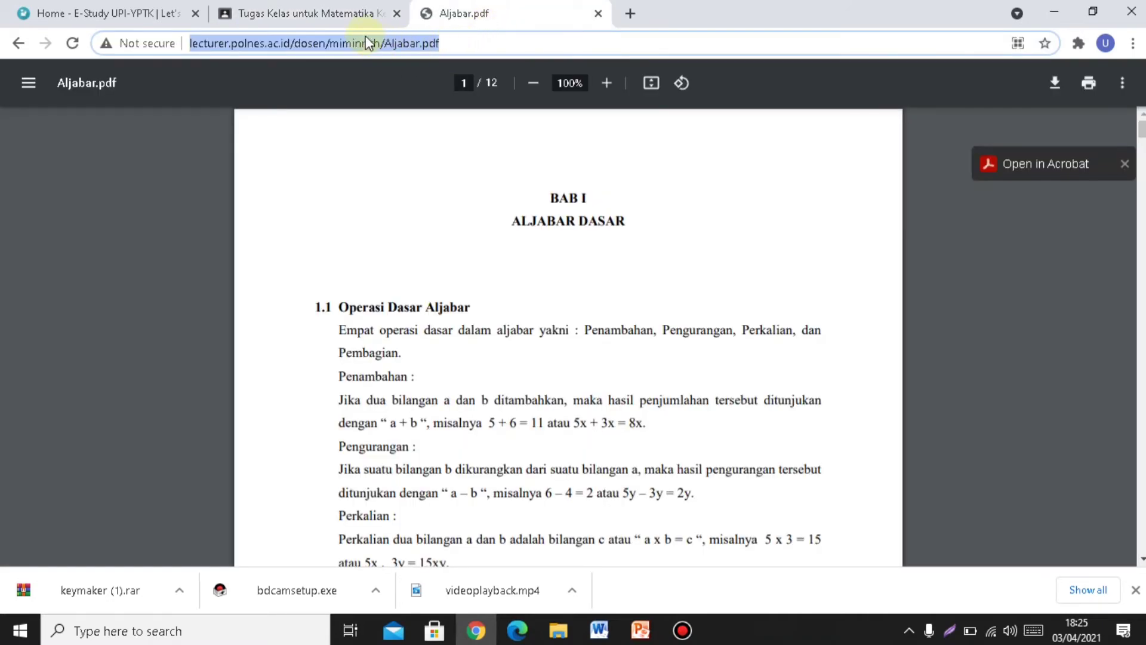
{"action": "left_click", "coordinate": [322, 13]}
{"action": "left_click", "coordinate": [521, 321]}
{"action": "key", "text": "ctrl+v"}
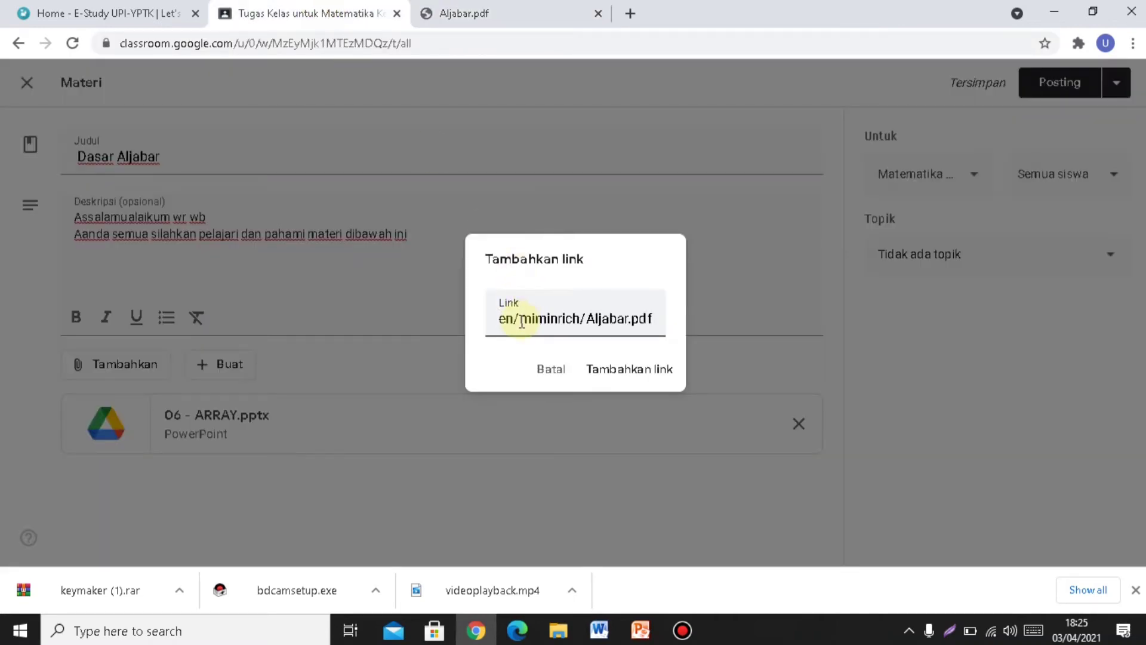
{"action": "left_click", "coordinate": [610, 370]}
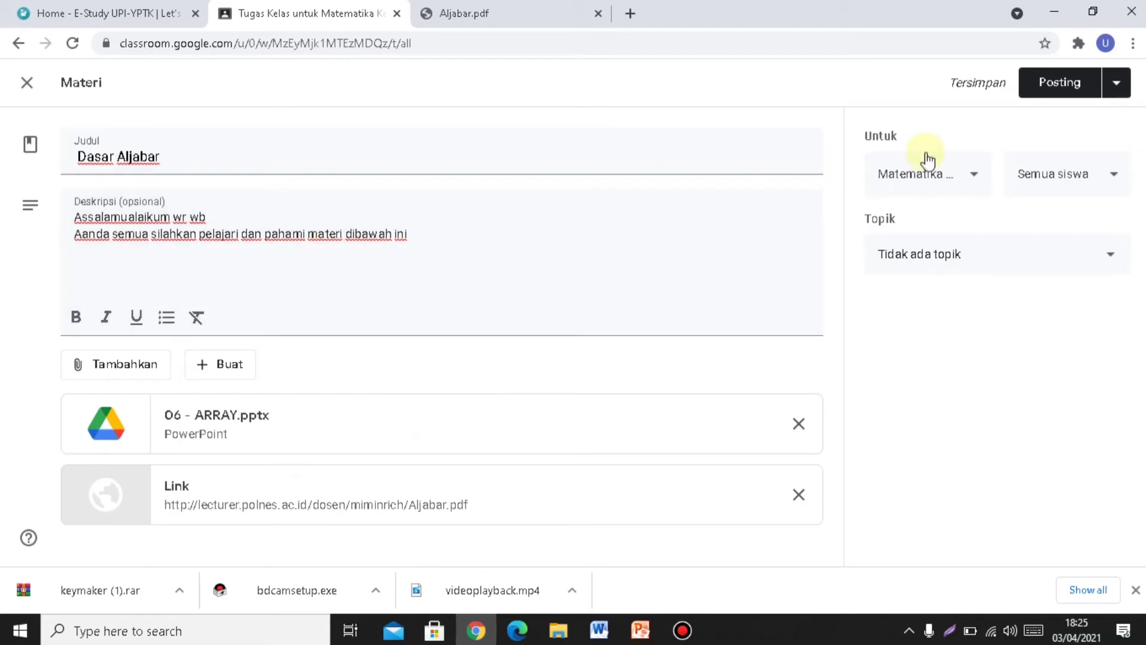
Step: Schedule the Dasar Aljabar material for posting on 5 Apr 2021 at 08.00
{"action": "left_click", "coordinate": [1110, 97]}
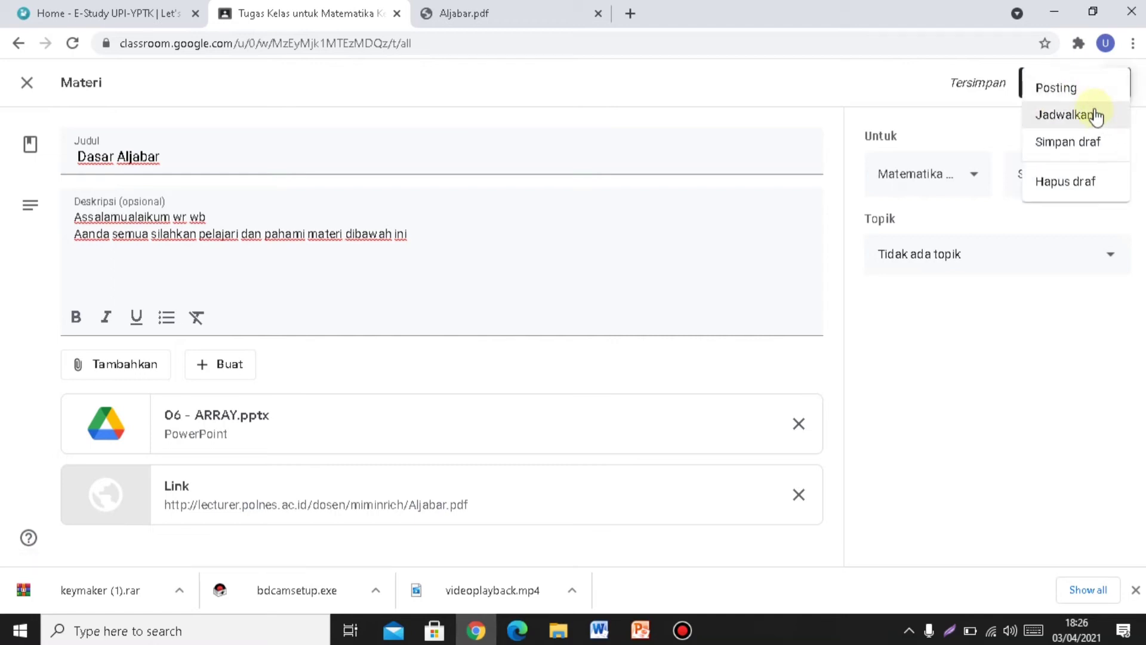
{"action": "left_click", "coordinate": [1097, 115]}
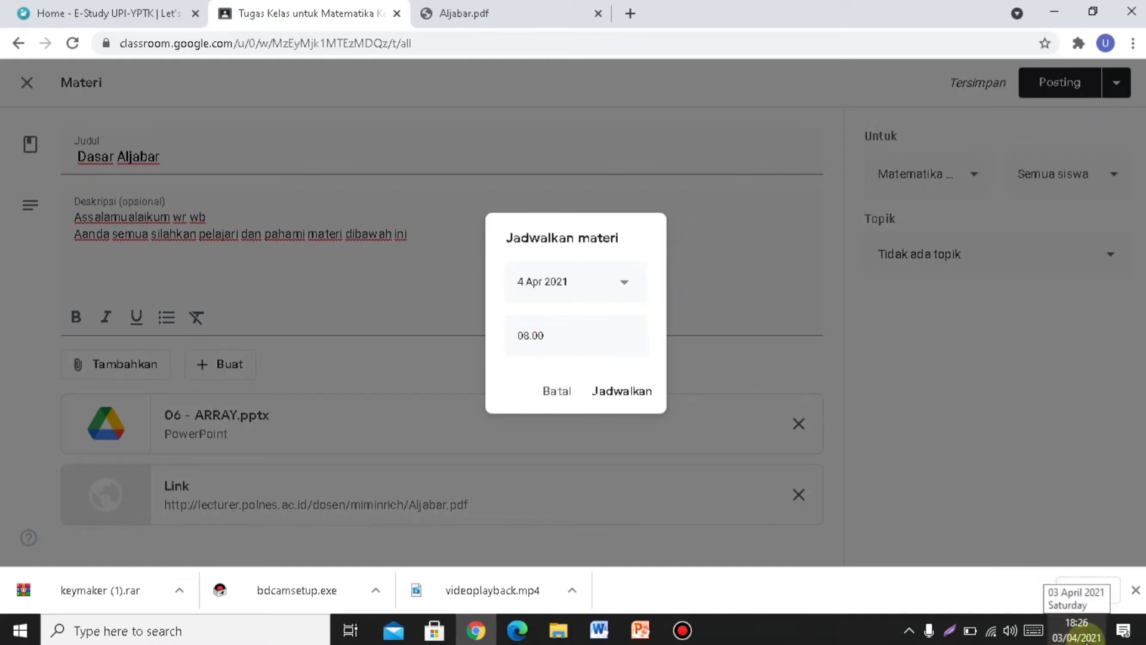
{"action": "left_click", "coordinate": [606, 293]}
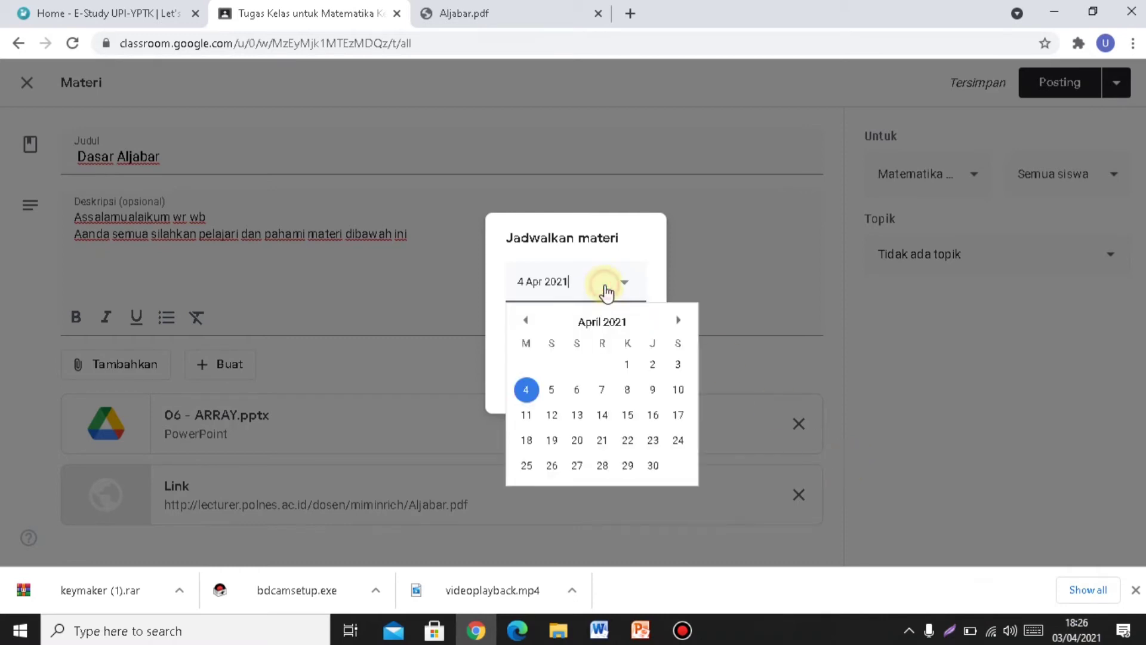
{"action": "left_click", "coordinate": [552, 391]}
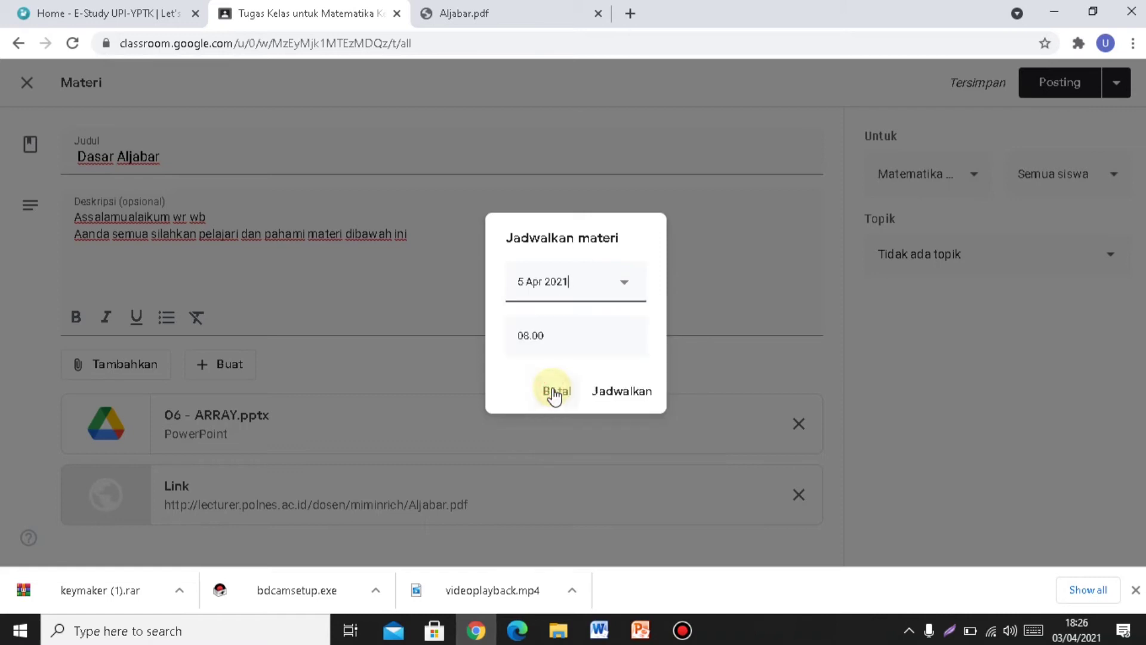
{"action": "double_click", "coordinate": [524, 335]}
{"action": "left_click", "coordinate": [546, 339]}
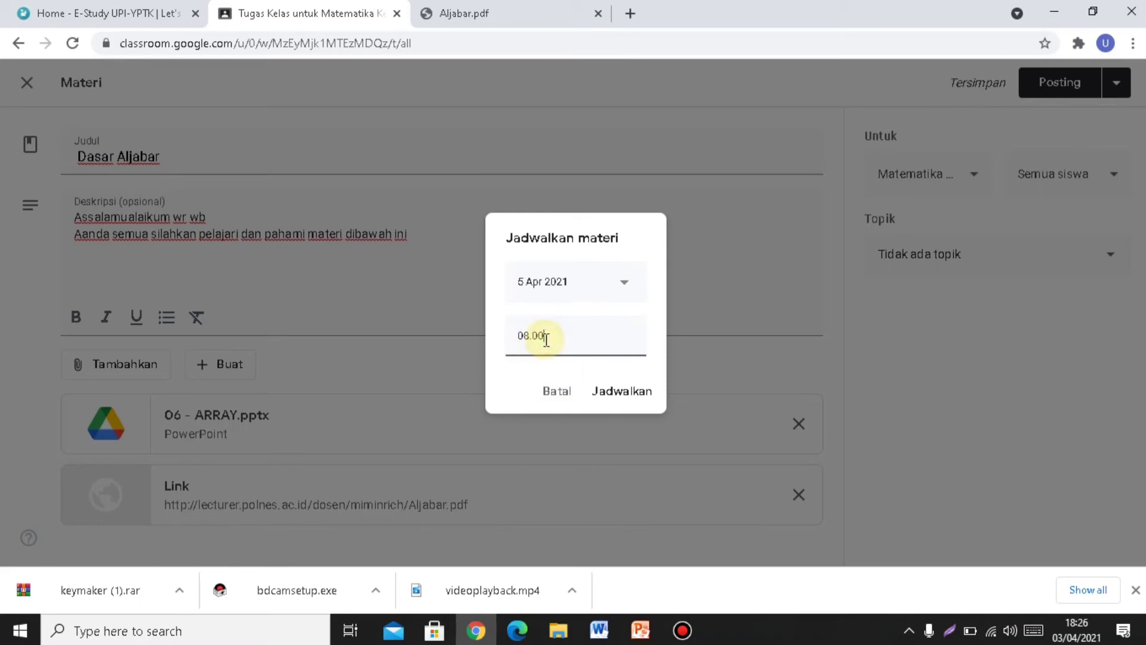
{"action": "left_click", "coordinate": [627, 393]}
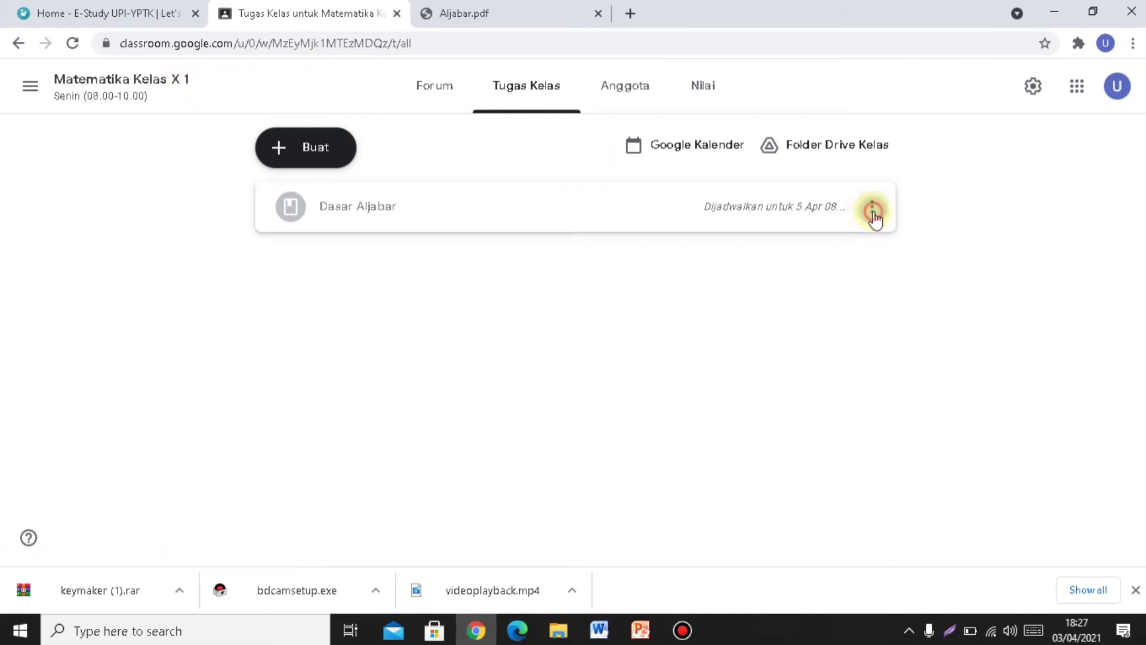
Step: Reopen the scheduled Dasar Aljabar material for editing, review it, and schedule it again with the same settings
{"action": "left_click", "coordinate": [870, 218]}
{"action": "left_click", "coordinate": [847, 245]}
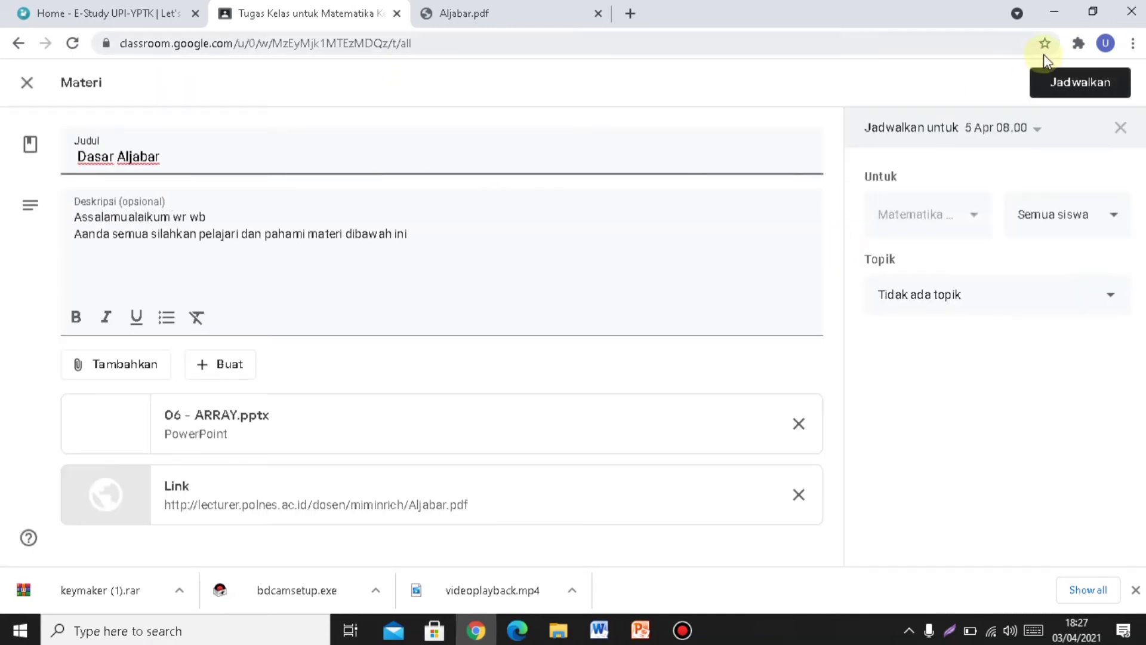
{"action": "left_click", "coordinate": [1068, 90]}
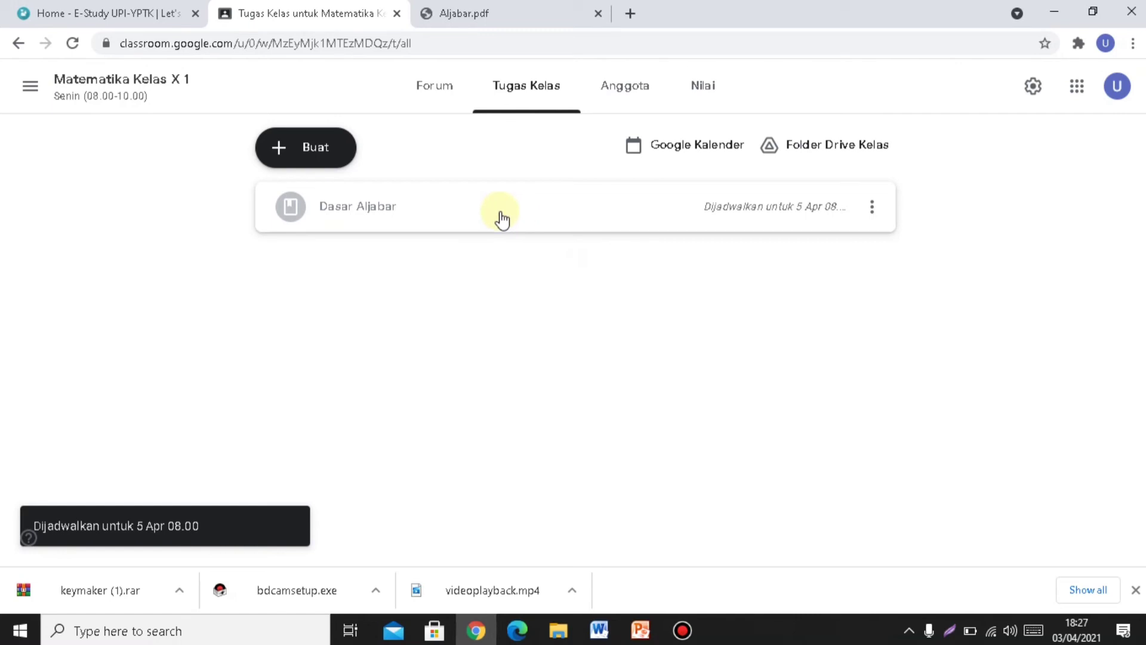
Step: View the Anggota and Nilai pages of Matematika Kelas X 1 and return to the Kelas overview
{"action": "left_click", "coordinate": [622, 99]}
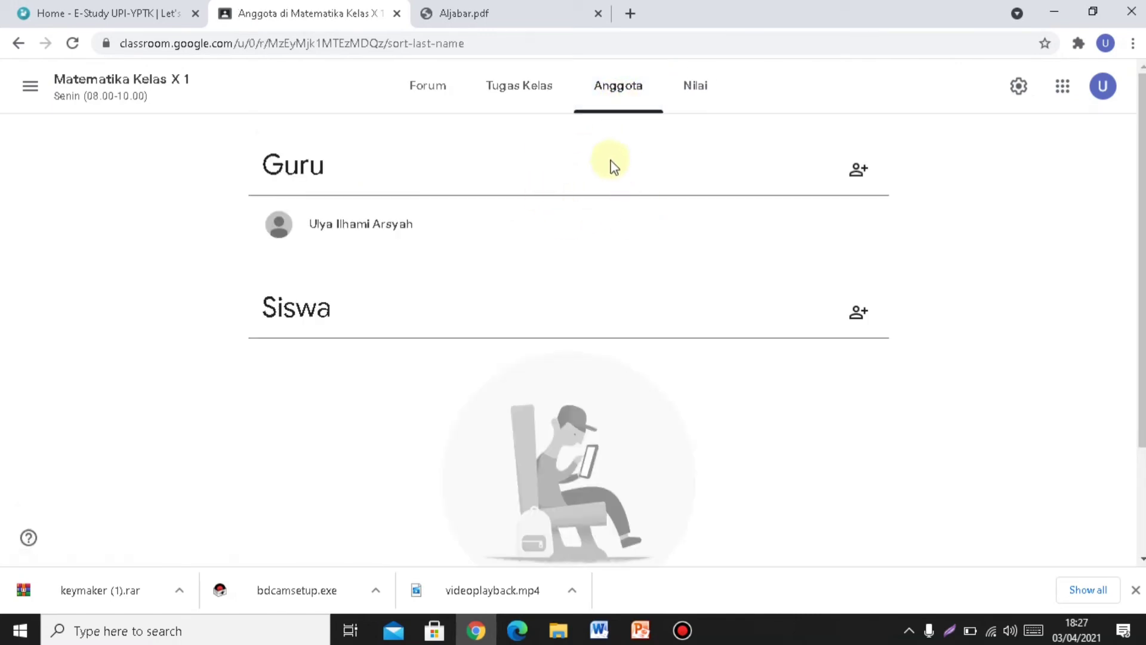
{"action": "left_click", "coordinate": [694, 90]}
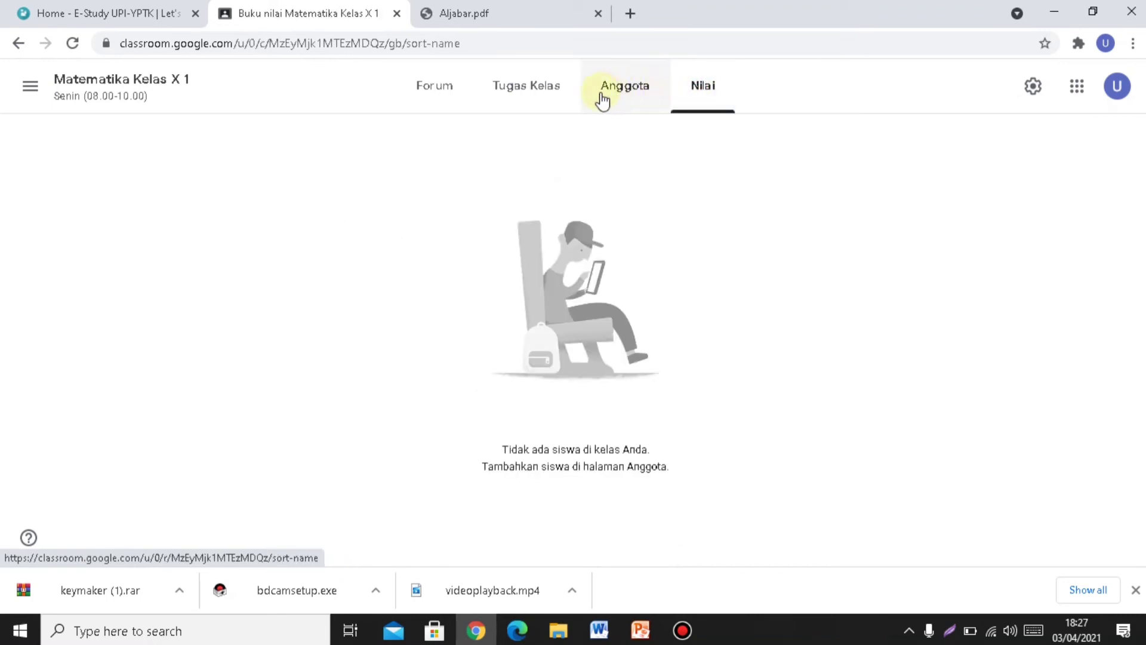
{"action": "left_click", "coordinate": [30, 88]}
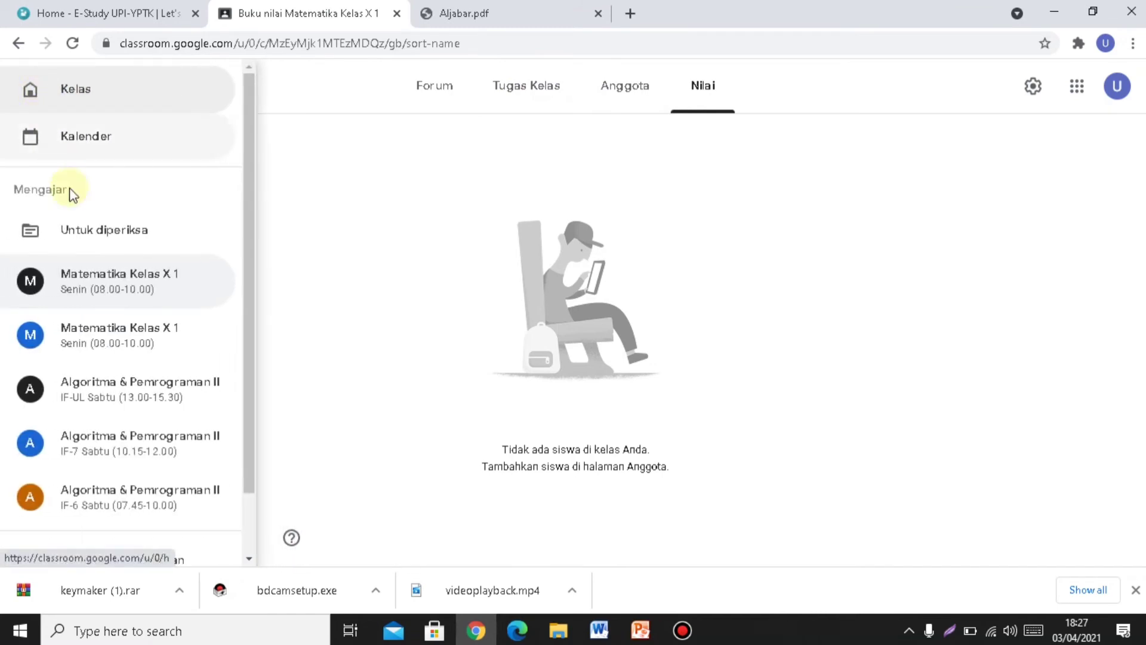
{"action": "left_click", "coordinate": [116, 94]}
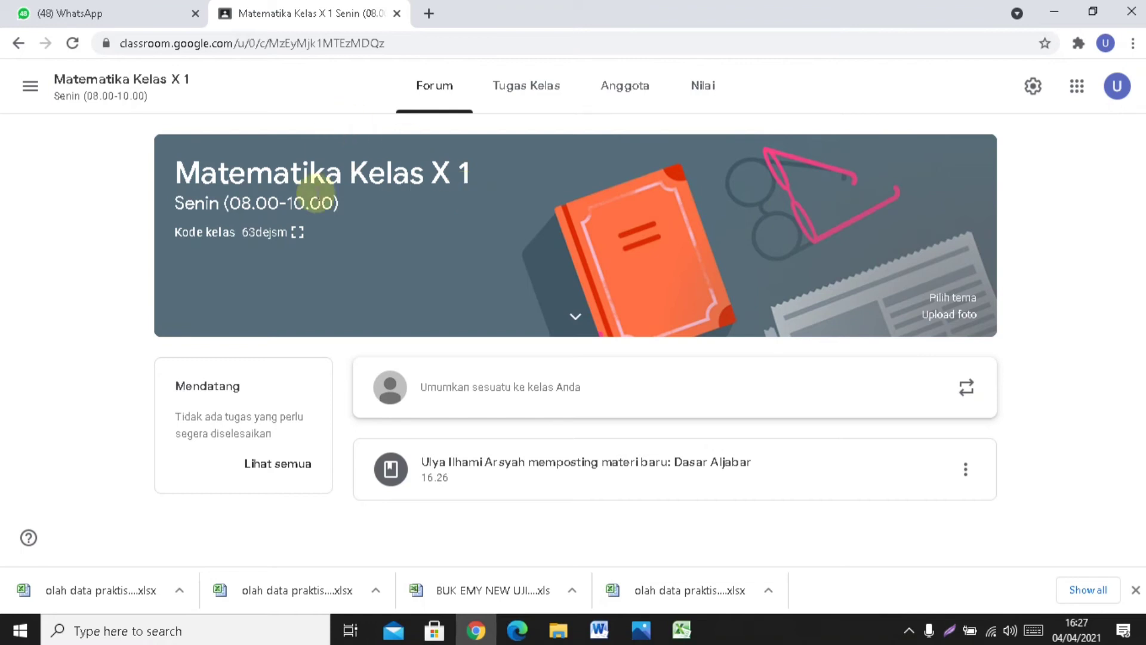
Step: Display the class code of Matematika Kelas X 1 enlarged on the Forum page and copy it
{"action": "left_click", "coordinate": [298, 232]}
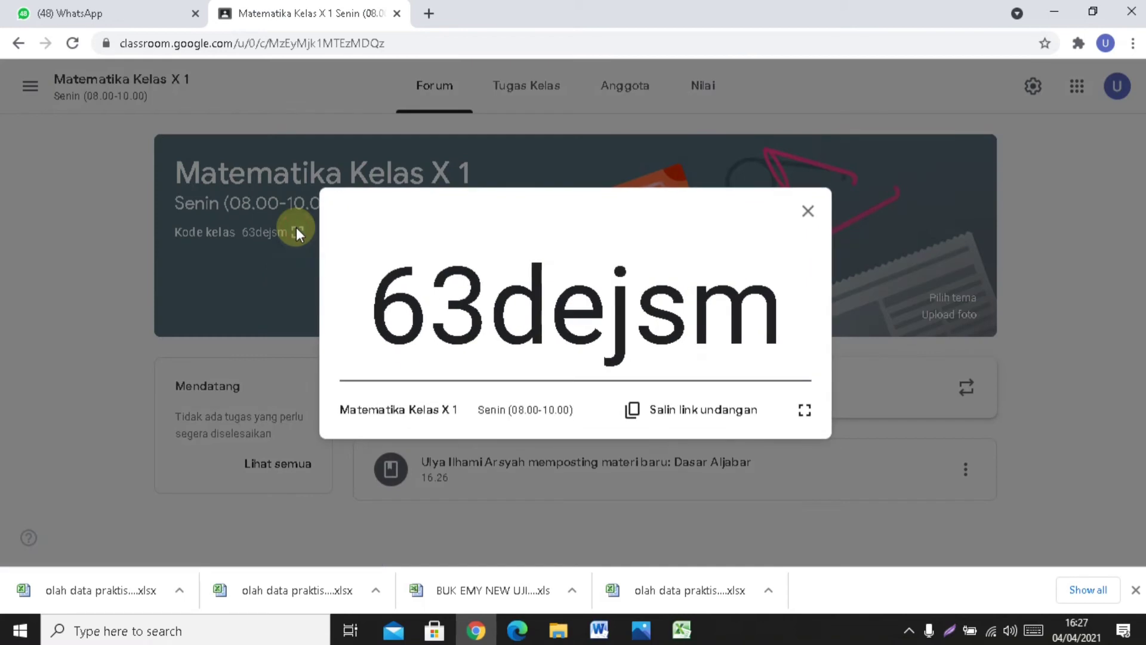
{"action": "left_click_drag", "start_coordinate": [379, 300], "coordinate": [809, 327]}
{"action": "key", "text": "ctrl+c"}
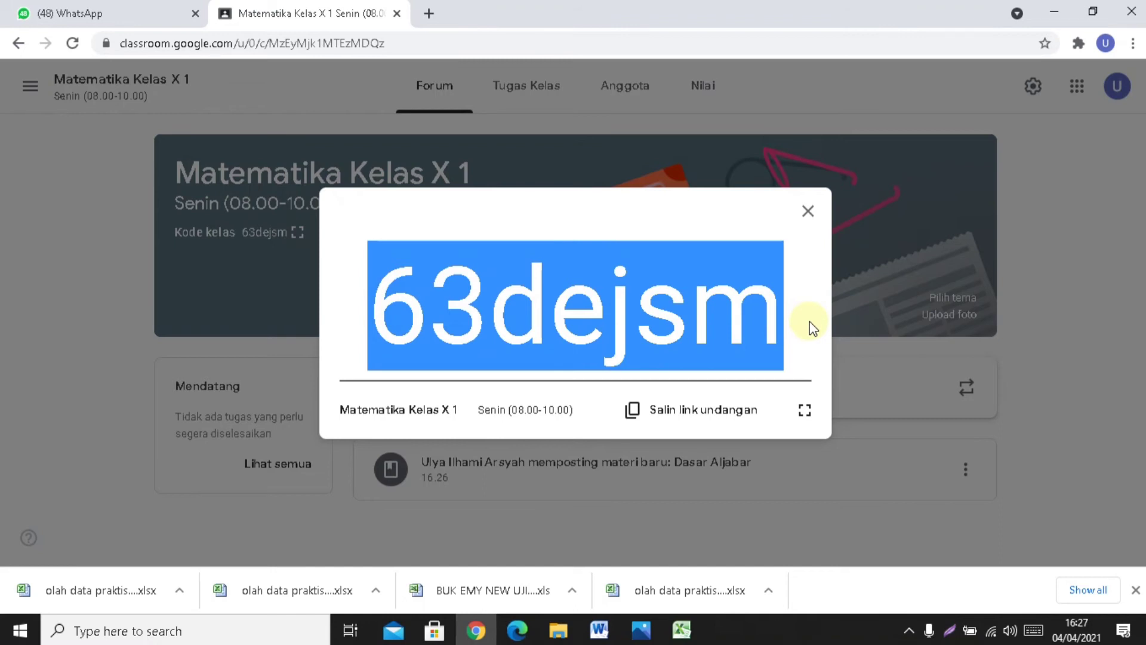
Step: Close the enlarged class code and switch Google Classroom to the first alternative Google account, which serves as the student
{"action": "left_click", "coordinate": [807, 212]}
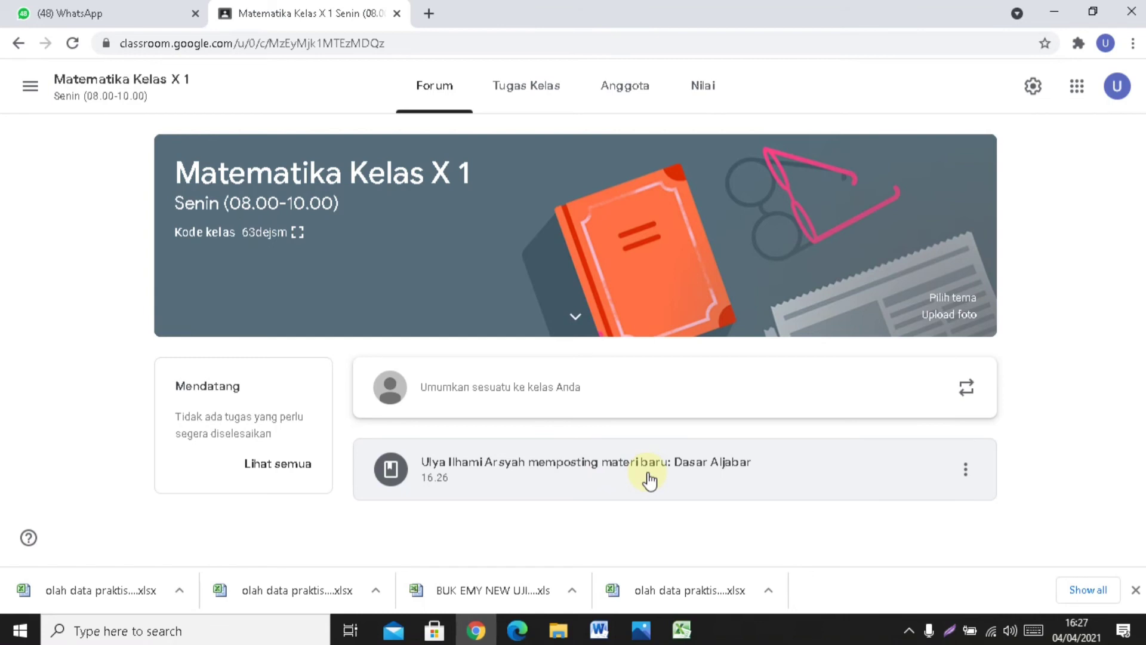
{"action": "left_click", "coordinate": [1116, 87]}
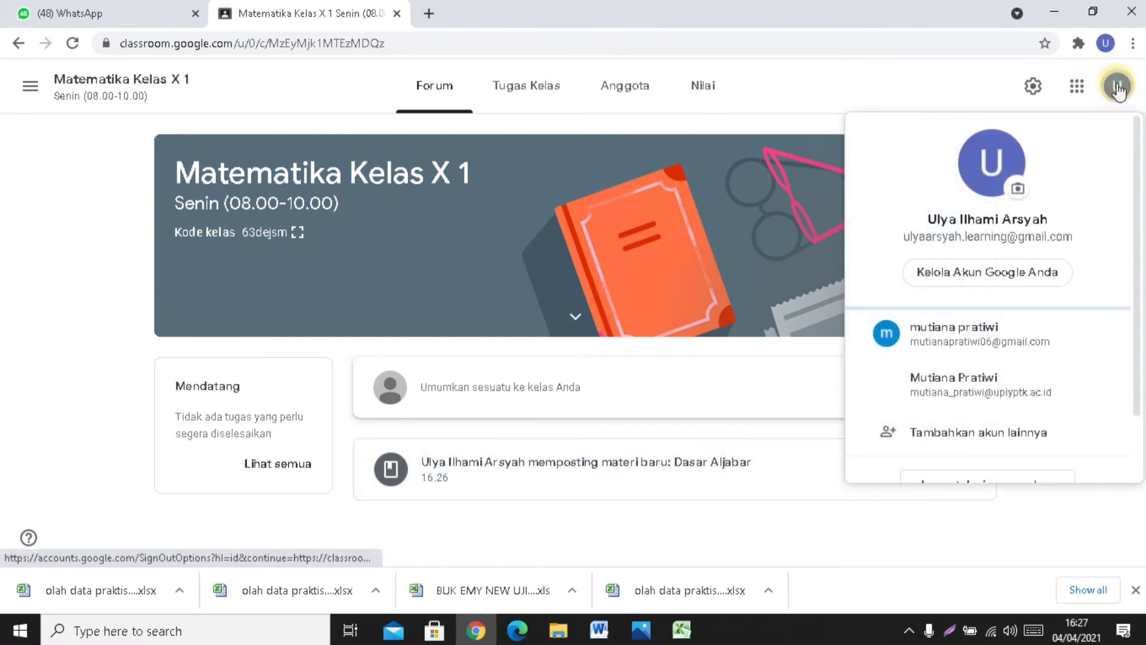
{"action": "left_click", "coordinate": [996, 339]}
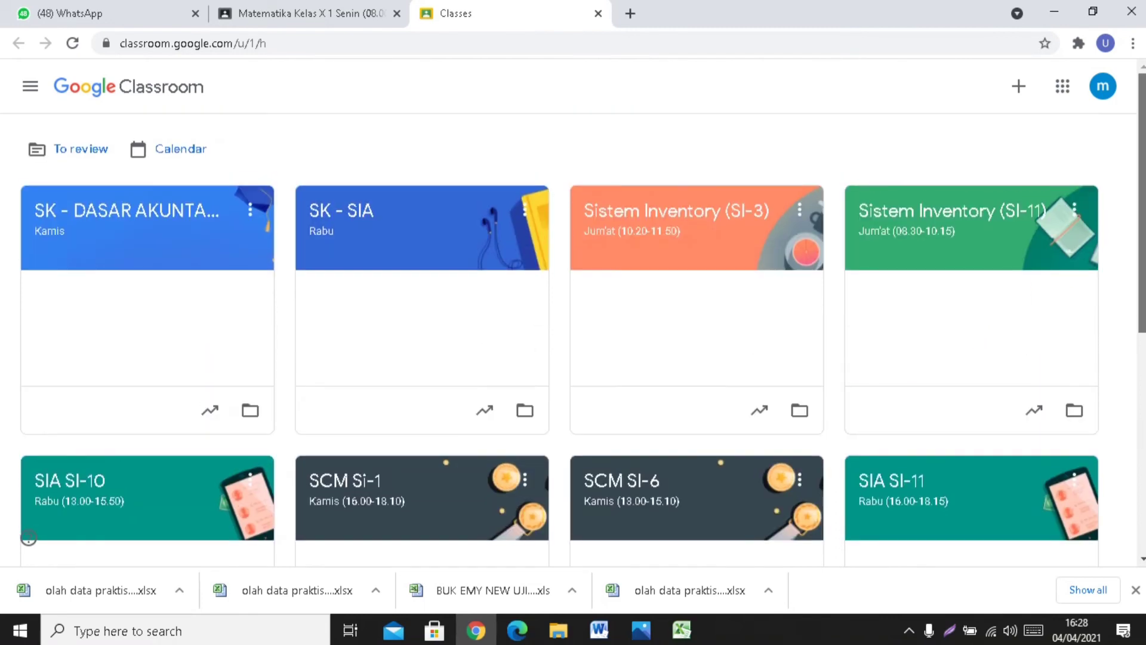
Step: Join Matematika Kelas X 1 as a student by pasting the copied class code into the class code field
{"action": "left_click", "coordinate": [1016, 88]}
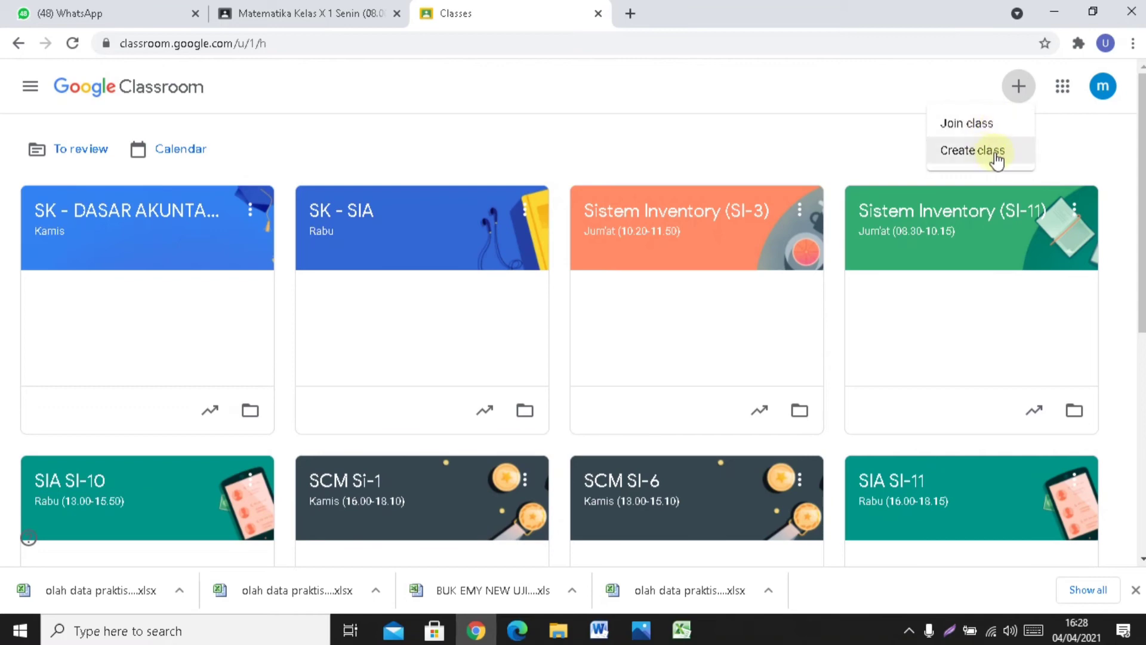
{"action": "left_click", "coordinate": [994, 125]}
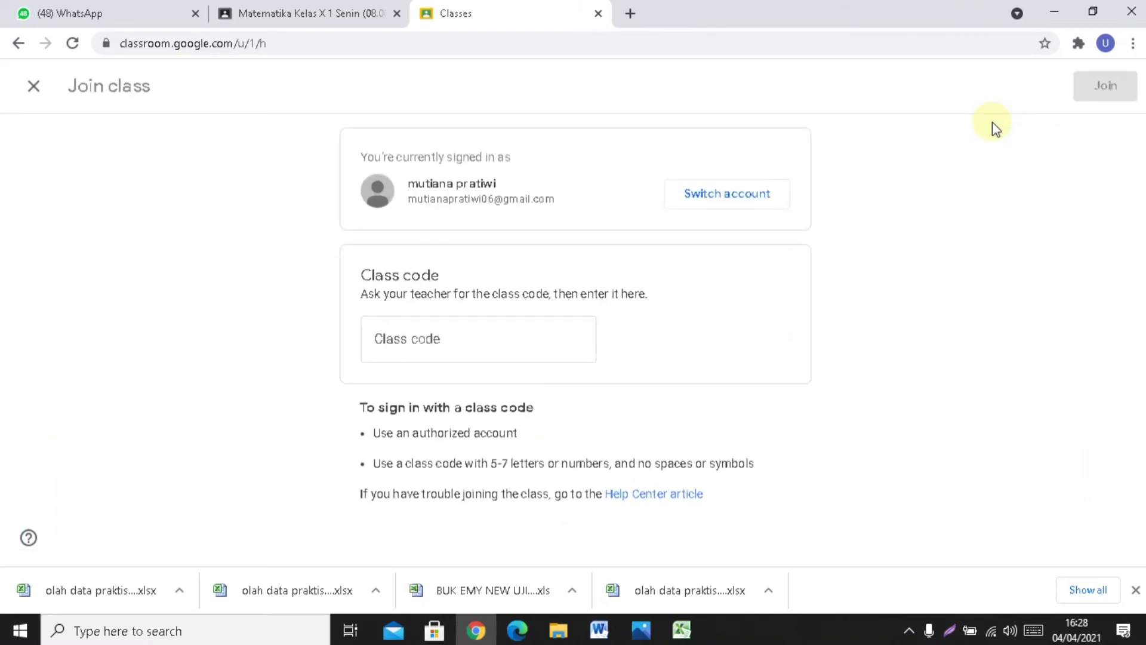
{"action": "left_click", "coordinate": [416, 338]}
{"action": "key", "text": "ctrl+v"}
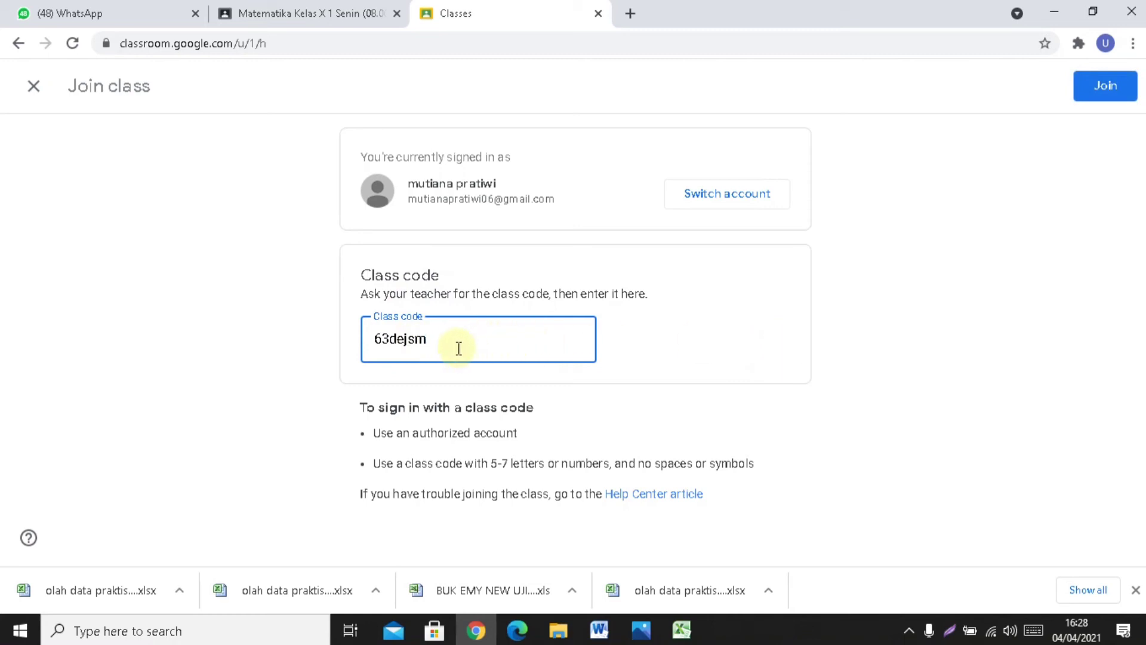
{"action": "left_click", "coordinate": [1115, 94]}
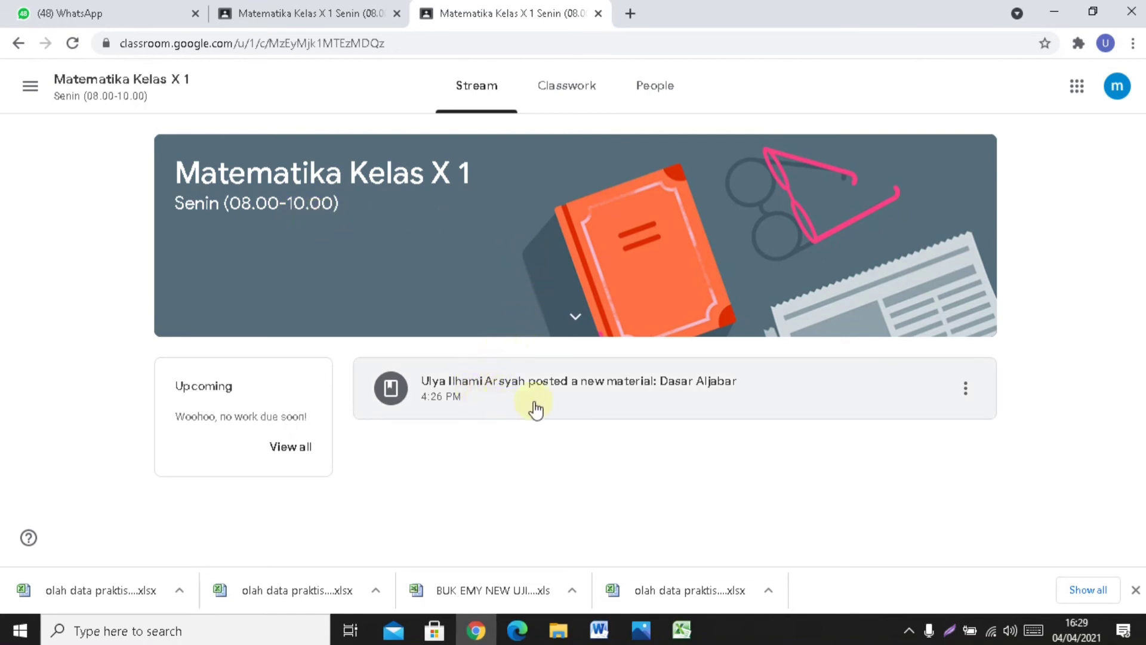
Step: Open the Dasar Aljabar material as the student, read through its linked Aljabar.pdf, and return to the material page
{"action": "left_click", "coordinate": [690, 397]}
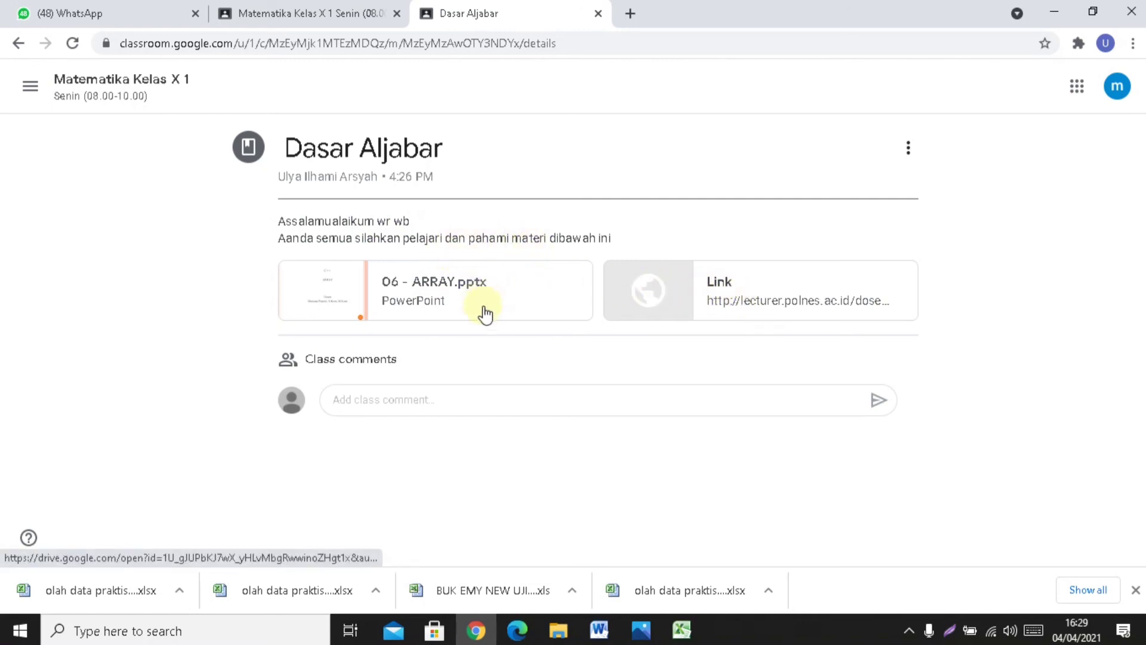
{"action": "left_click", "coordinate": [739, 300]}
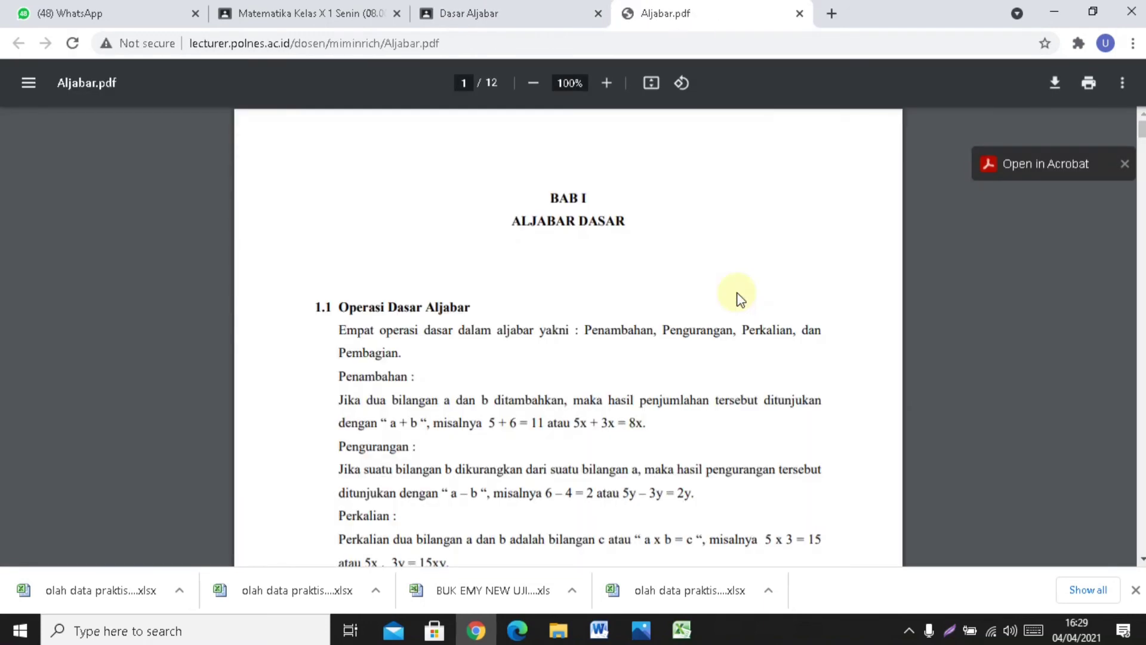
{"action": "scroll", "coordinate": [568, 337], "scroll_direction": "down", "scroll_amount": 10}
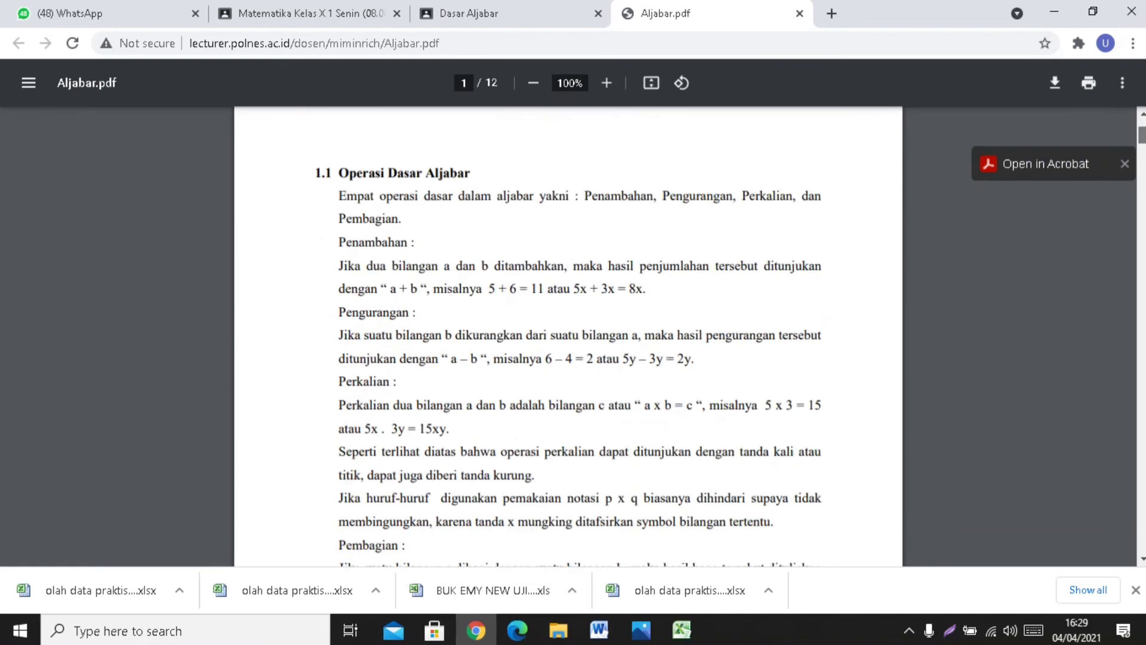
{"action": "scroll", "coordinate": [567, 337], "scroll_direction": "down", "scroll_amount": 15}
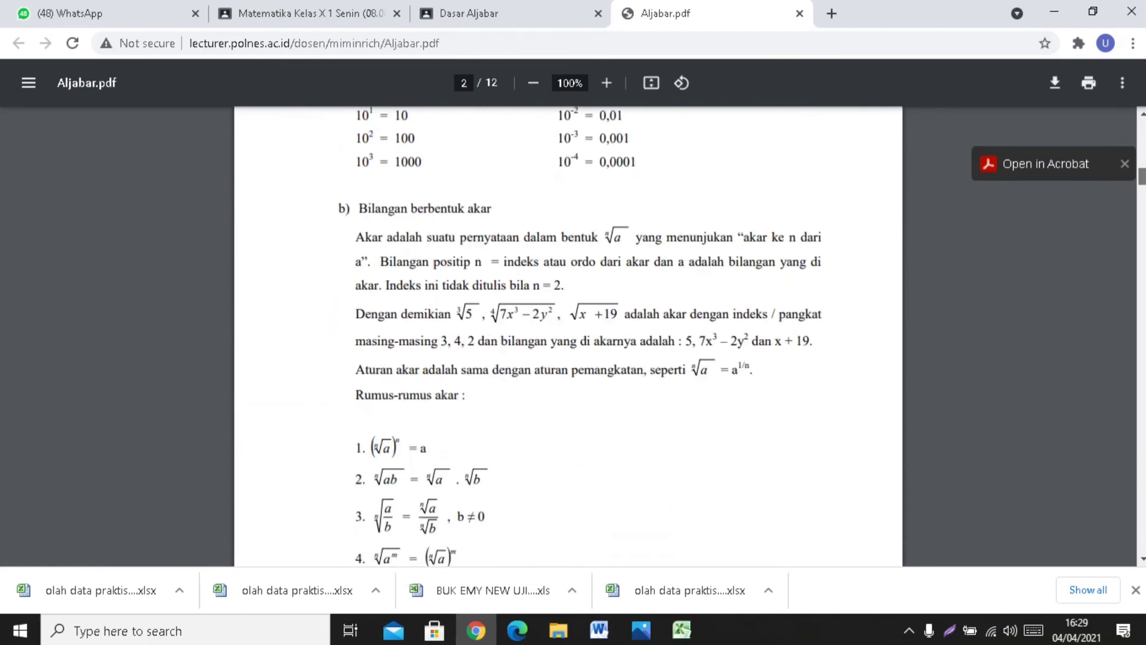
{"action": "scroll", "coordinate": [568, 337], "scroll_direction": "down", "scroll_amount": 15}
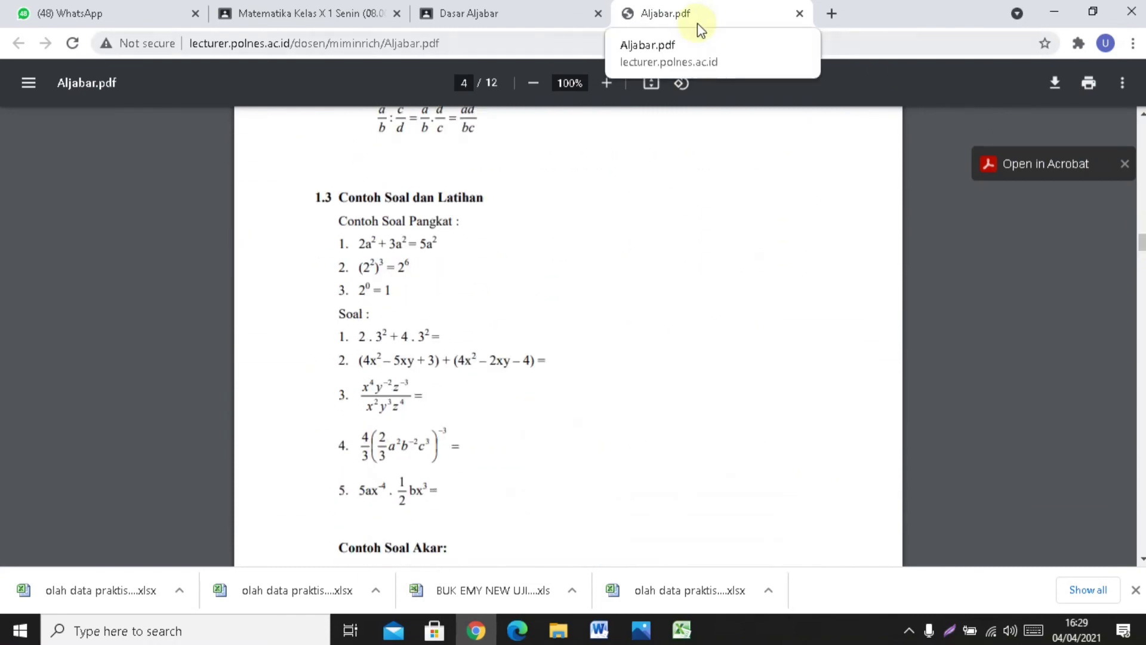
{"action": "left_click", "coordinate": [539, 14]}
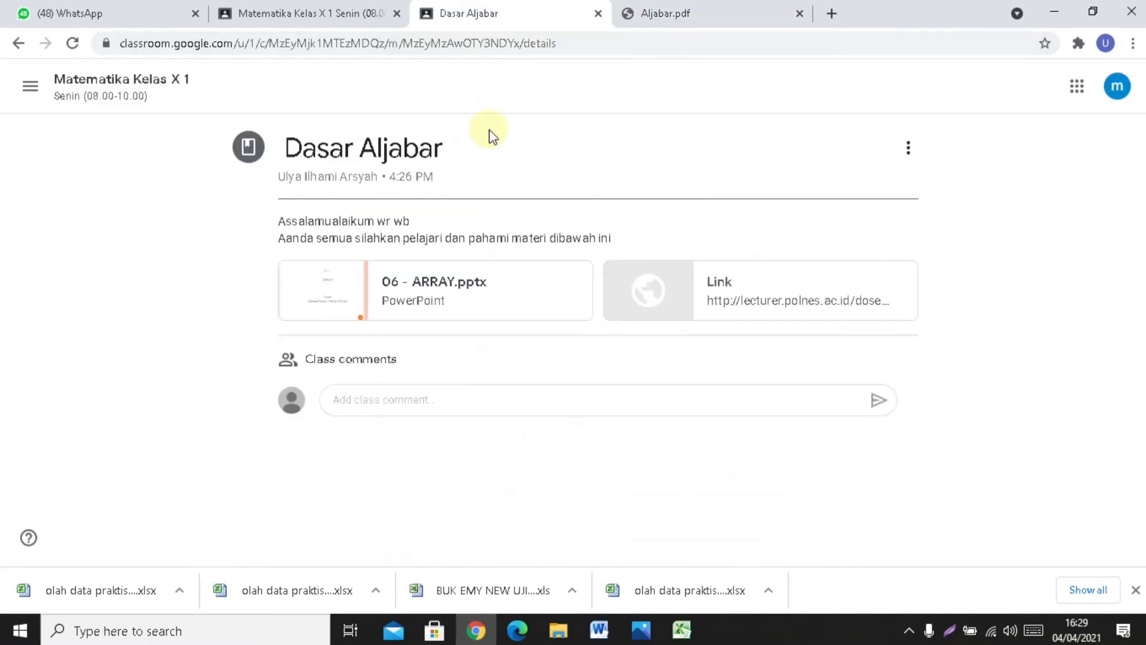
Step: Post the two-line class comment "Waalaikumsalam bapak.." and "terima kasih atas arahannya, kesimpulan materi ini adalah bla bla bla...." on Dasar Aljabar
{"action": "left_click", "coordinate": [422, 398]}
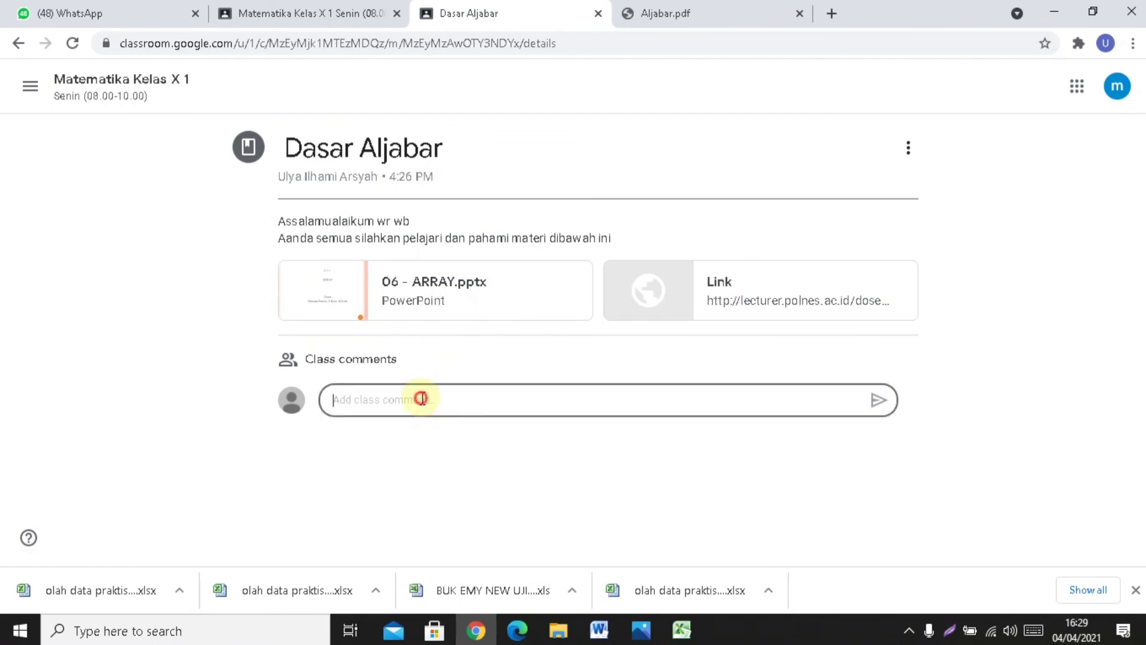
{"action": "type", "text": "Waalaikumsalam baoa"}
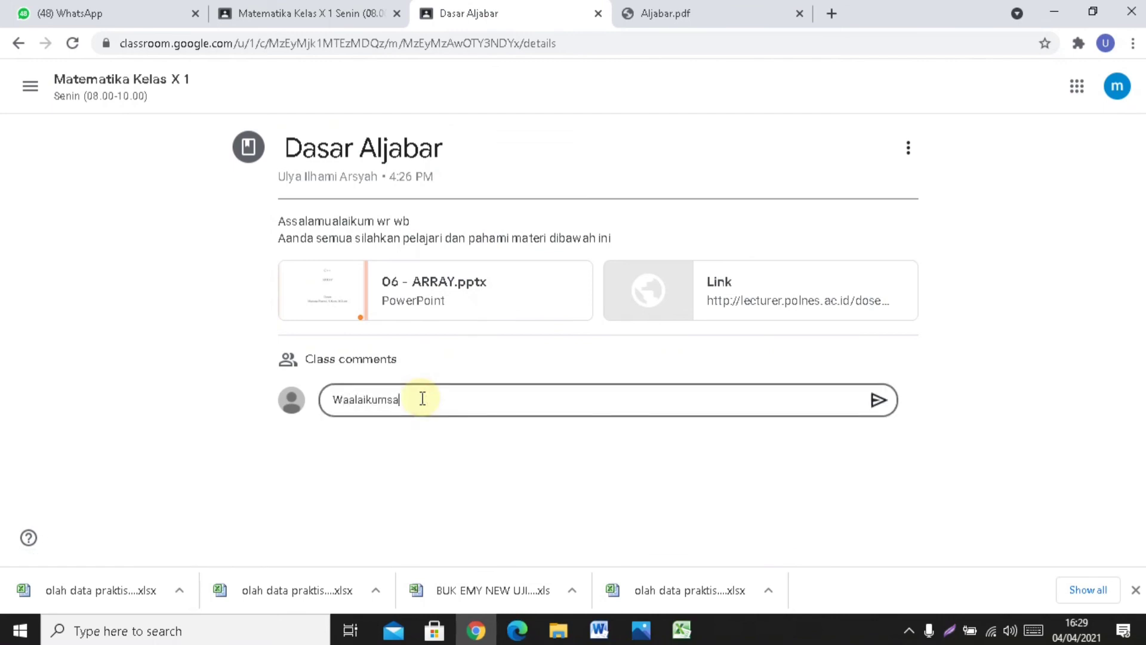
{"action": "key", "text": "BackSpace"}
{"action": "key", "text": "BackSpace"}
{"action": "type", "text": "pak.."}
{"action": "key", "text": "shift+Return"}
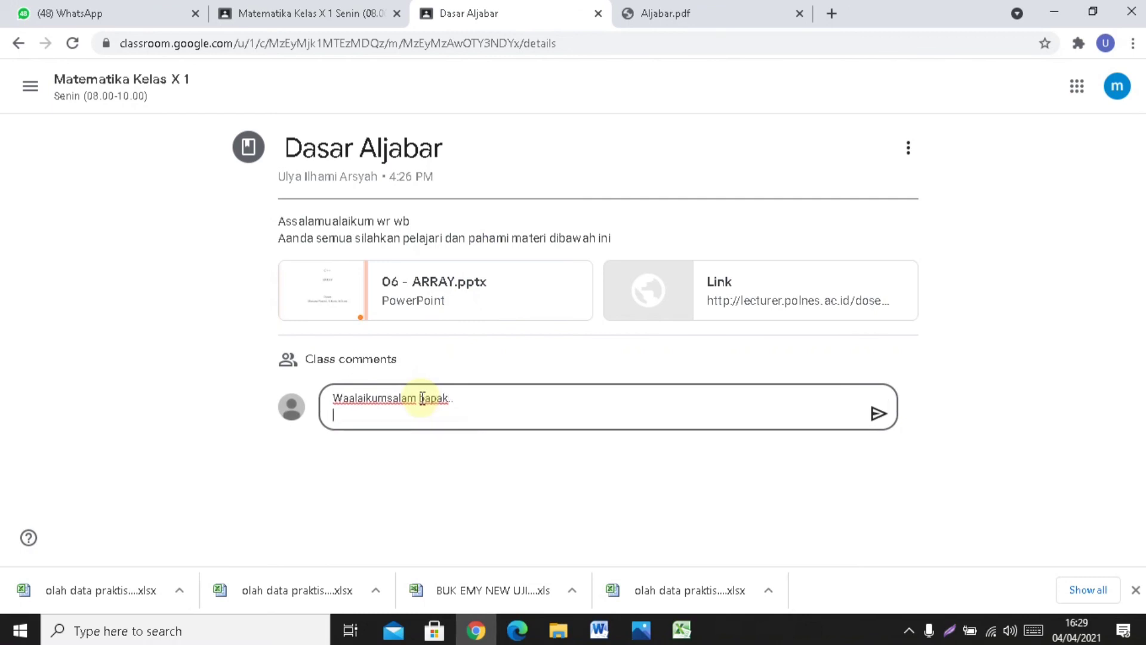
{"action": "type", "text": "terima kasih atas arahannya,"}
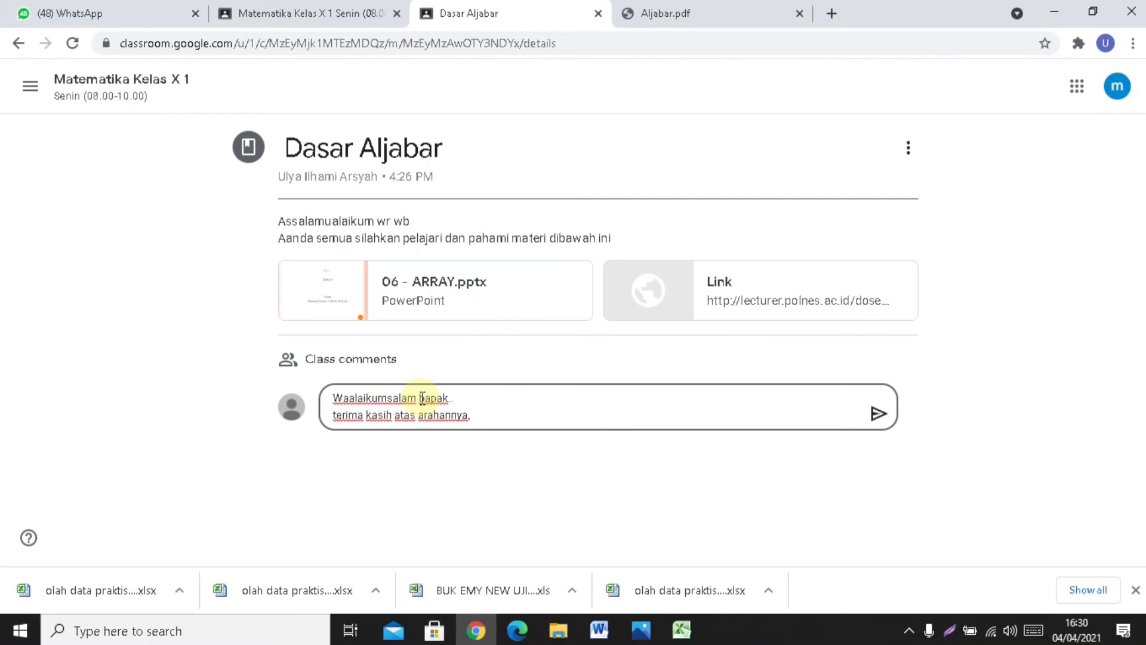
{"action": "type", "text": "kesimpulan materi ini adala"}
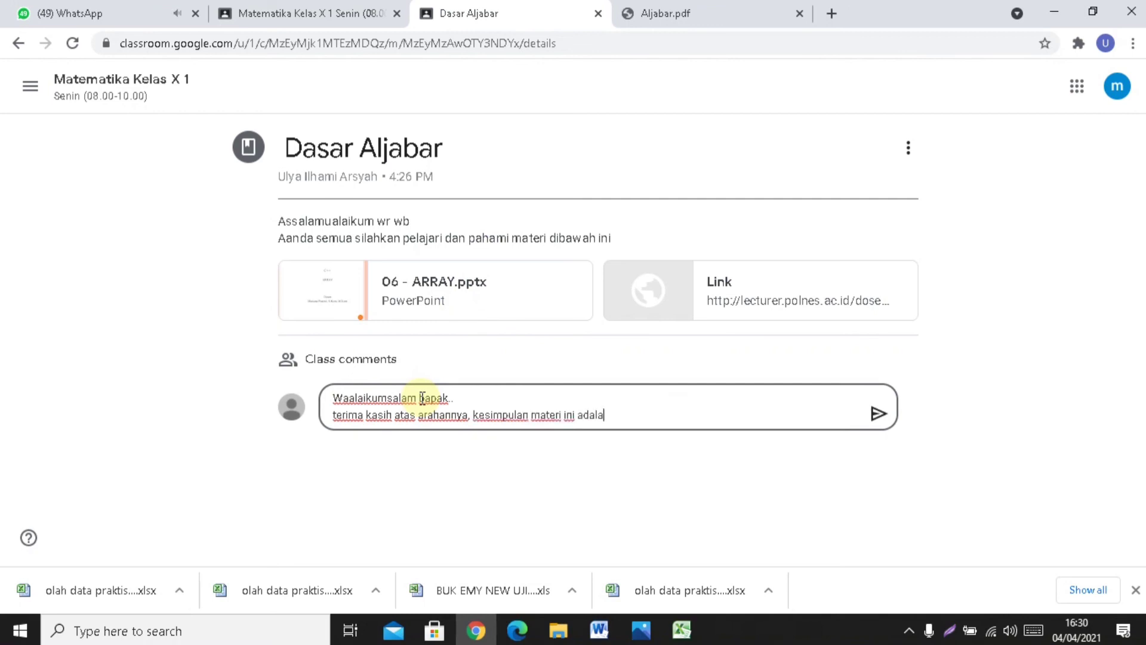
{"action": "type", "text": "h bla bla bla...."}
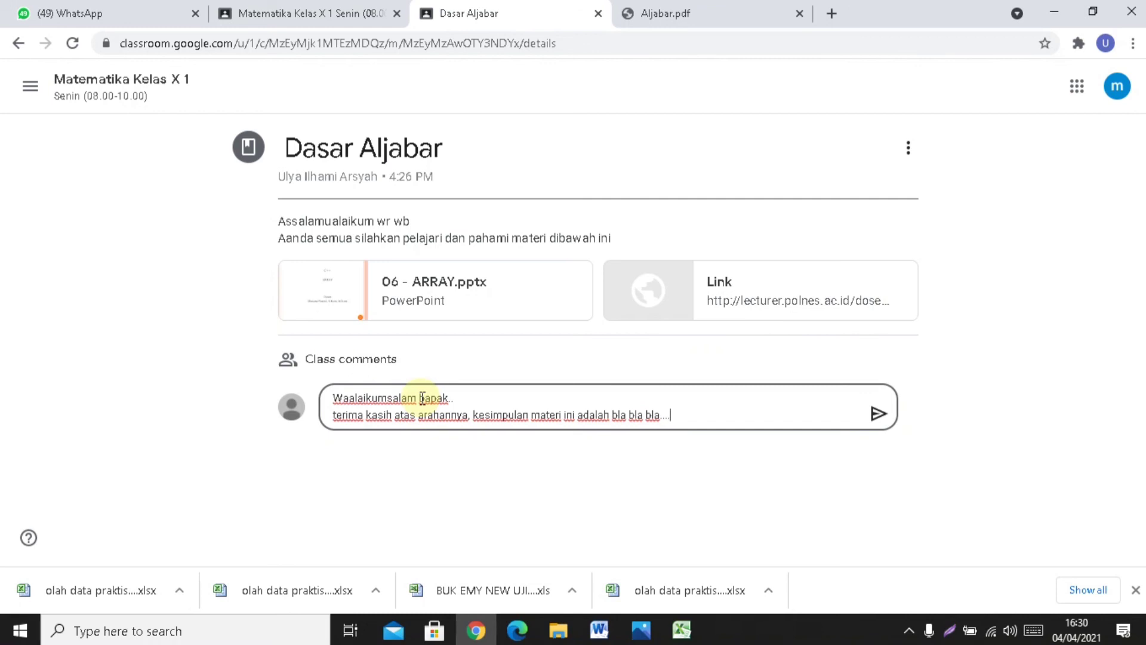
{"action": "left_click", "coordinate": [878, 415]}
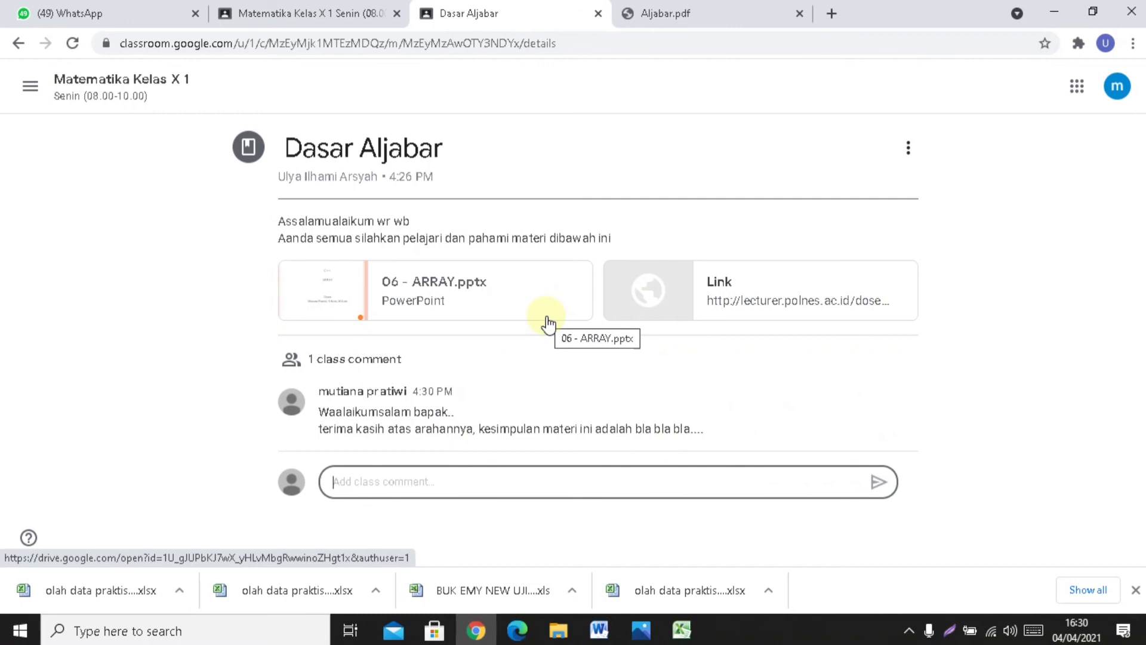
Step: Minimize the browser window to show the desktop
{"action": "left_click", "coordinate": [579, 485]}
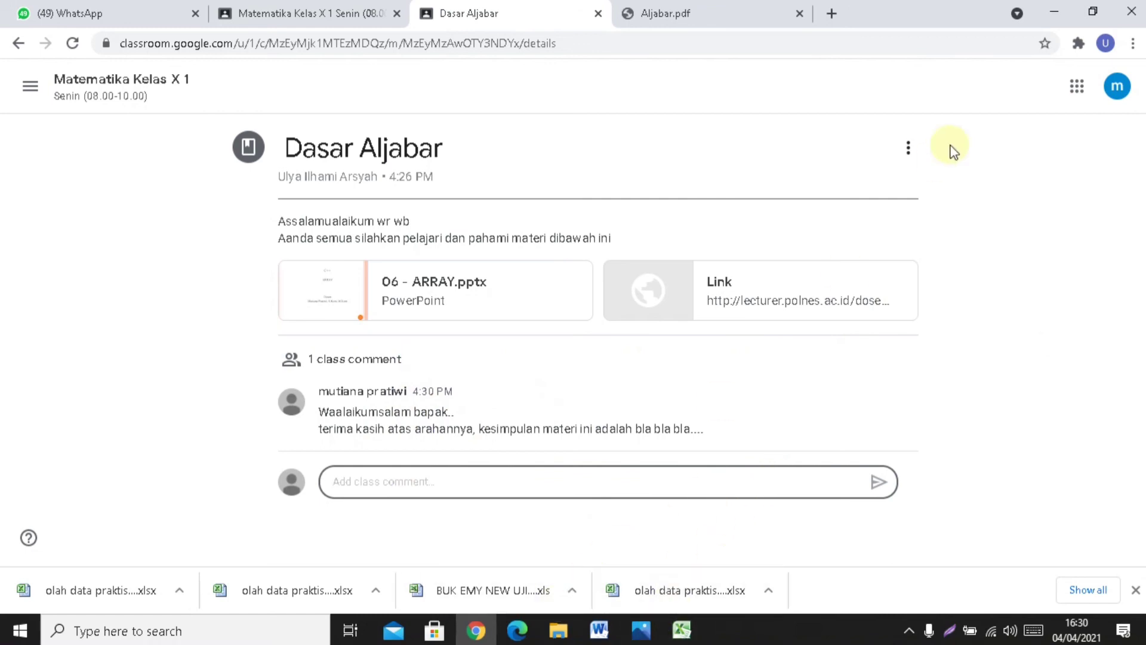
{"action": "left_click", "coordinate": [1051, 12]}
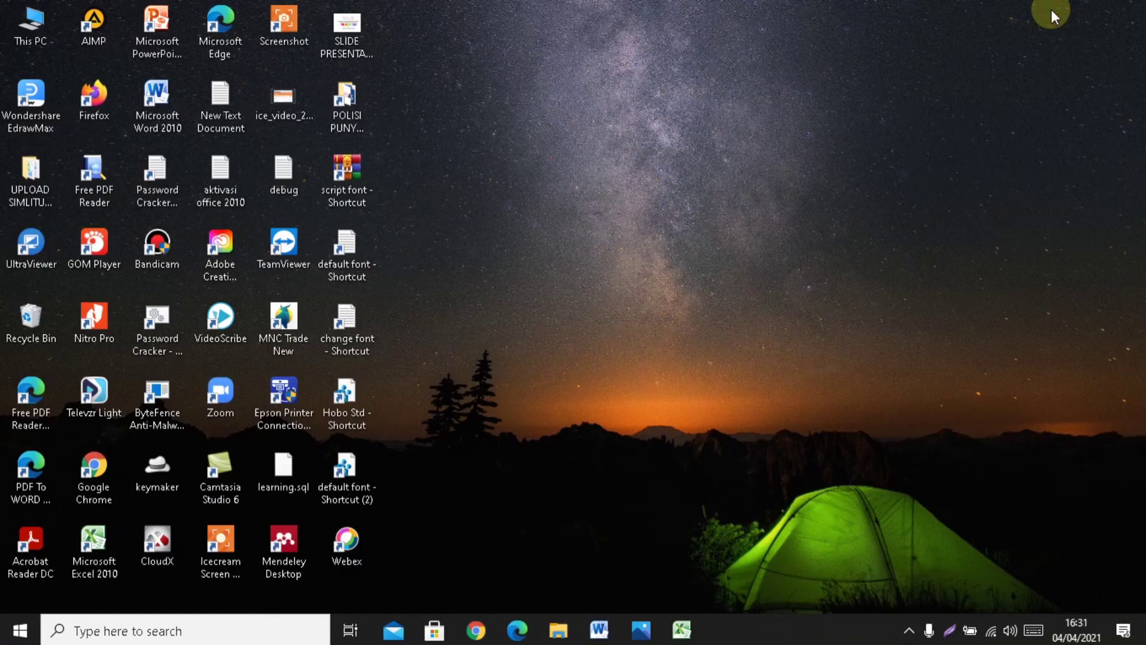